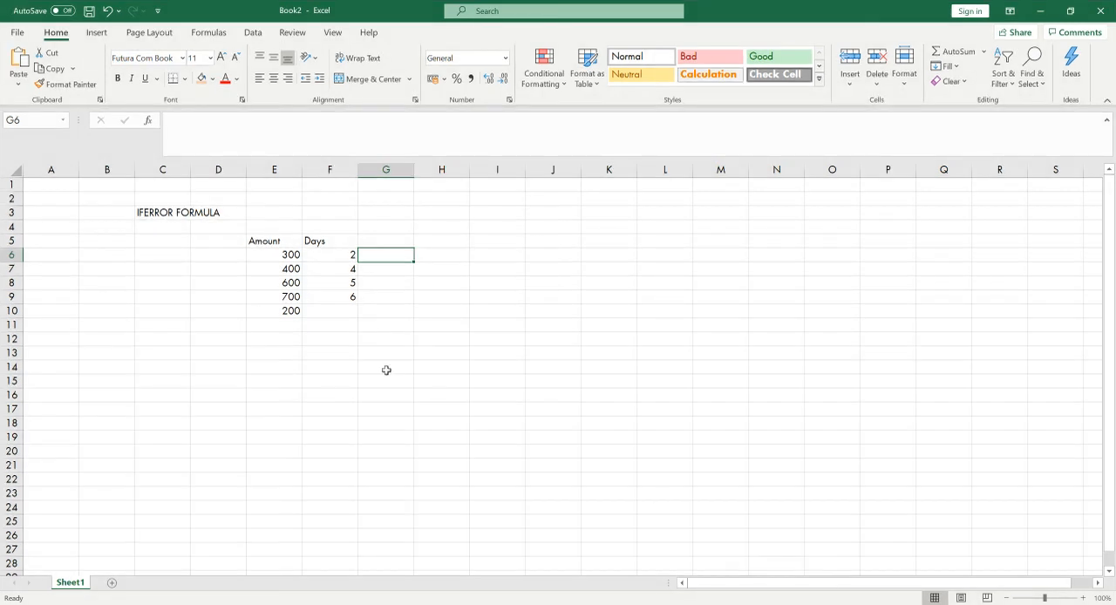
Examine the Amount and Days columns in E5:F10, including the empty days cell F10
click(331, 312)
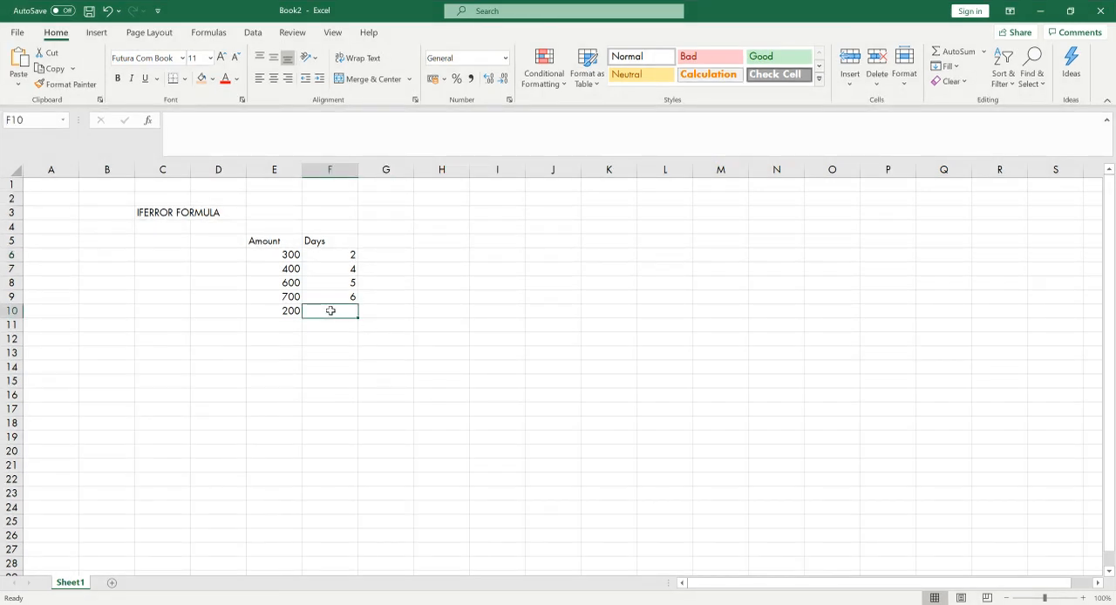
drag(274, 240, 338, 311)
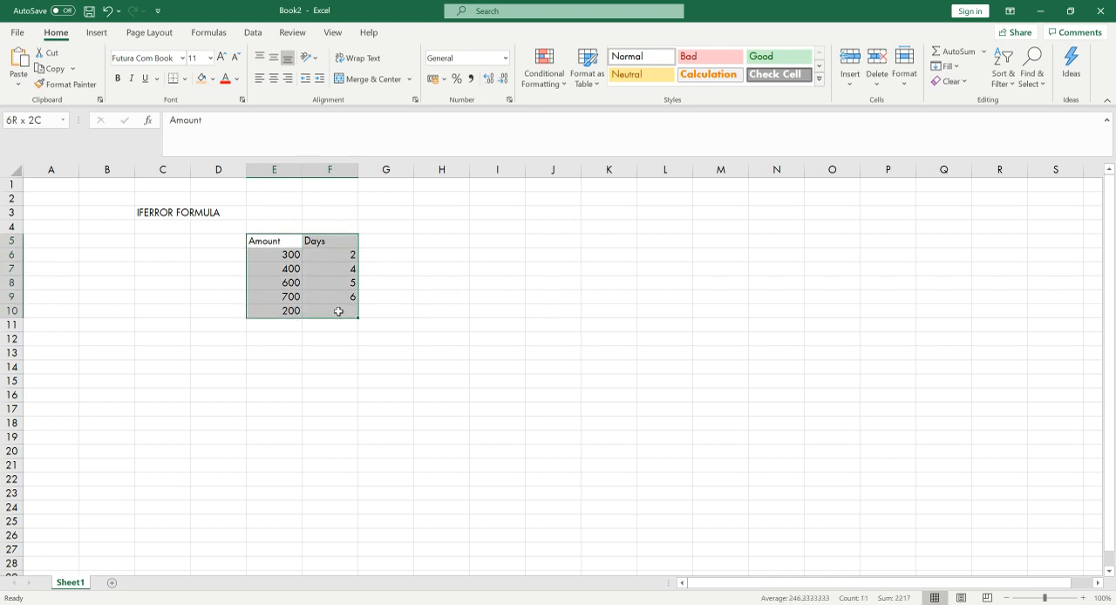
scroll(262, 346, up, 1)
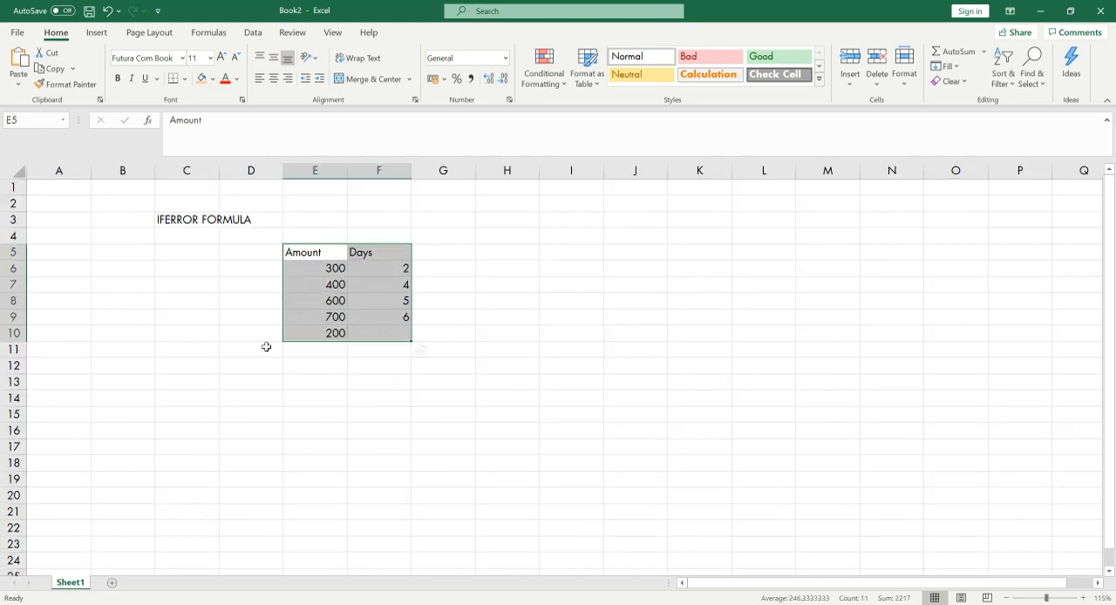
key(ctrl+q)
click(534, 302)
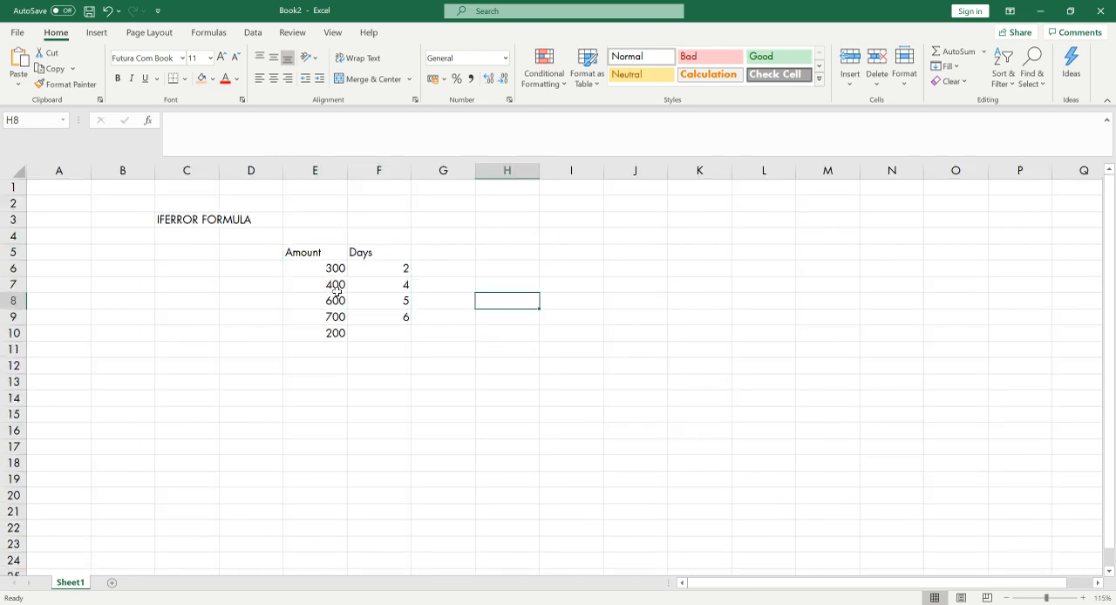
click(367, 339)
click(313, 256)
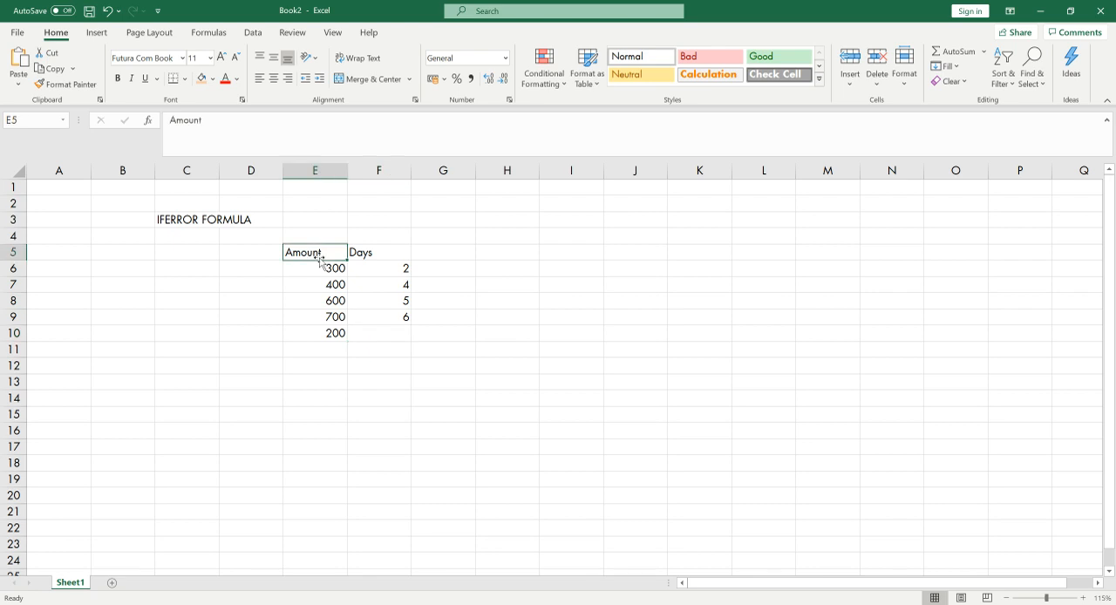
drag(329, 270, 332, 336)
click(390, 253)
drag(401, 268, 398, 340)
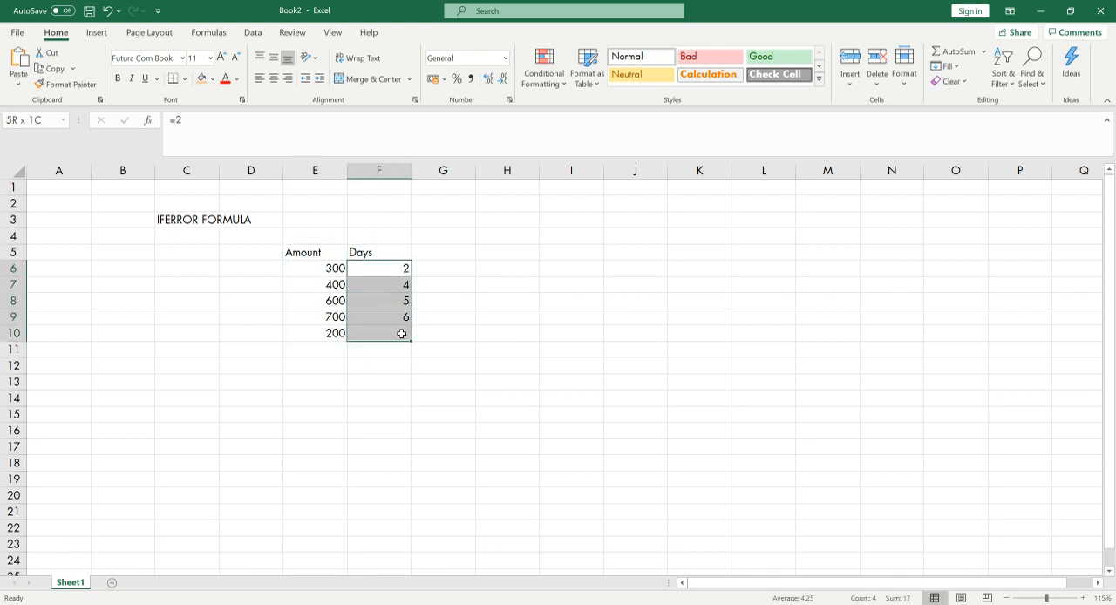
click(319, 349)
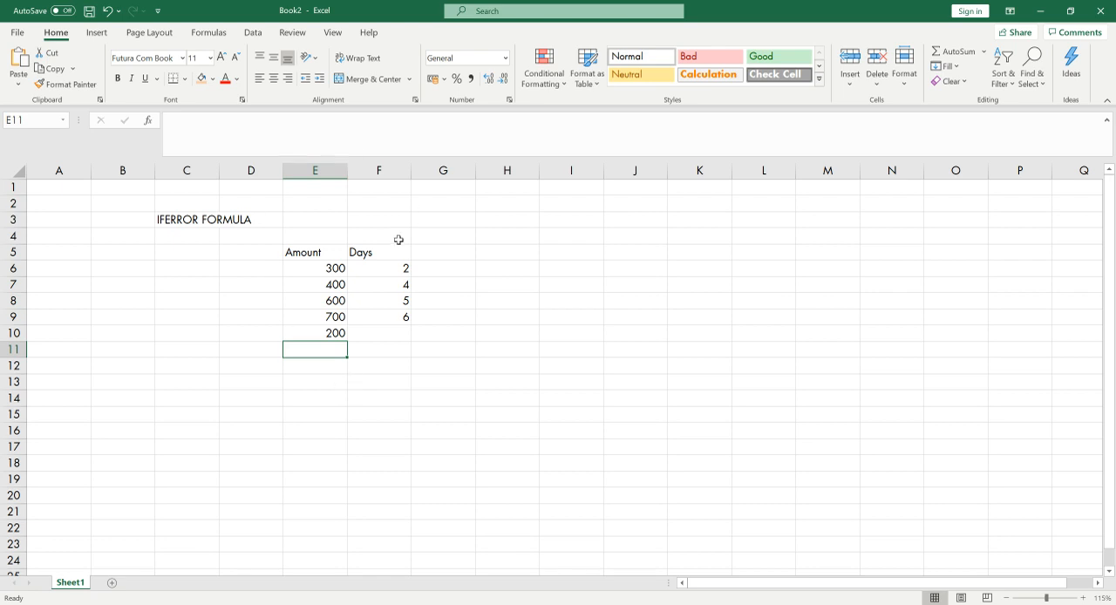
Add the header "Amount per day" in G5 and widen column G to fit it
click(449, 252)
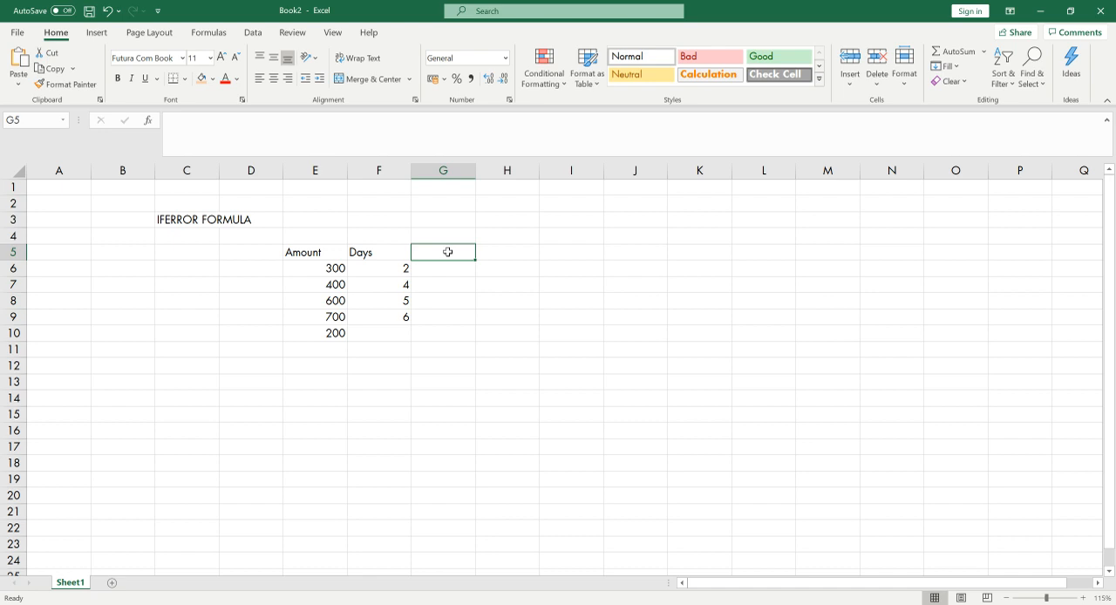
text(Amount oe)
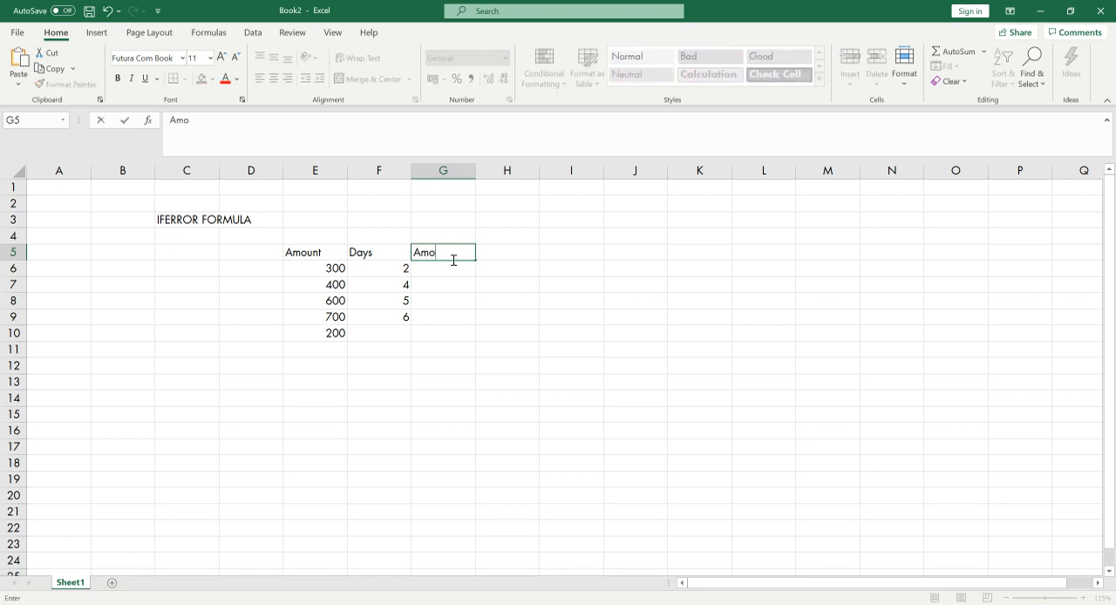
key(BackSpace)
key(BackSpace)
text(per day)
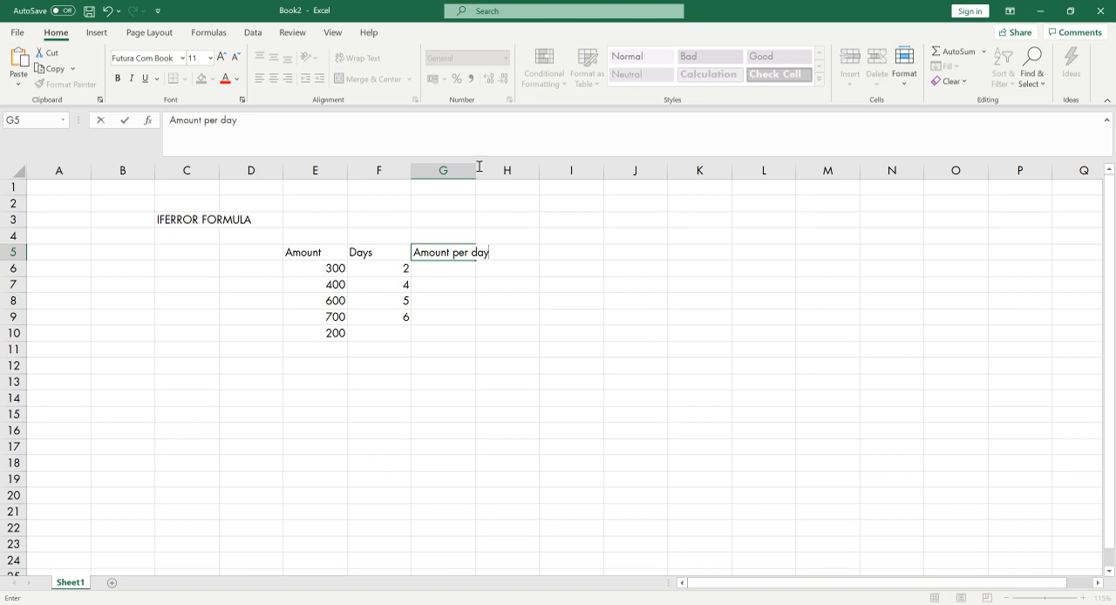
drag(477, 170, 508, 171)
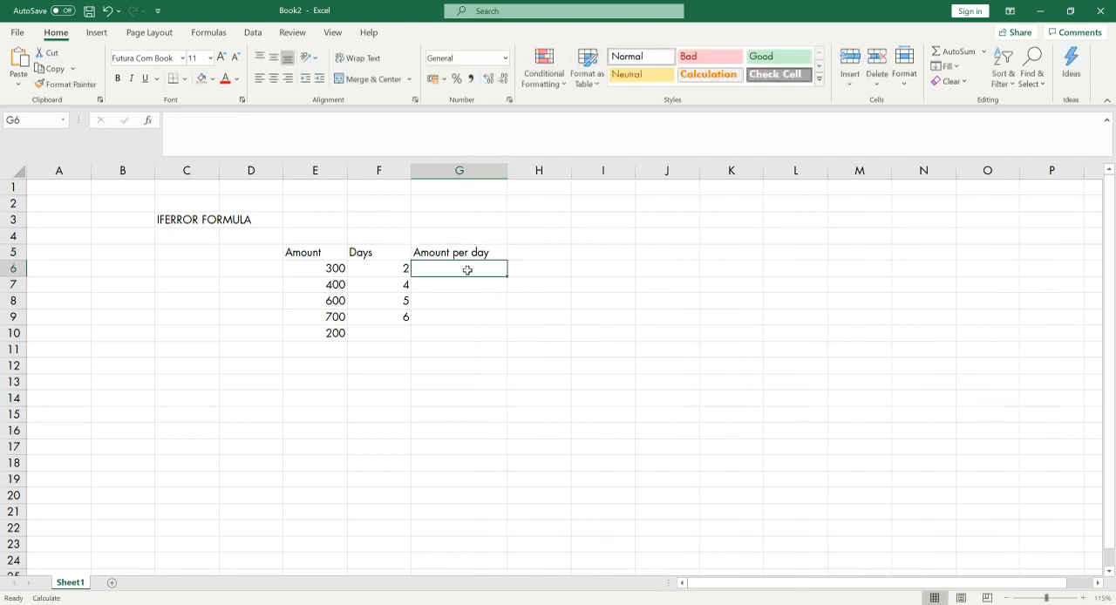
Calculate the amount per day in G6 with =E6/F6 and fill the formula down to G10
text(=)
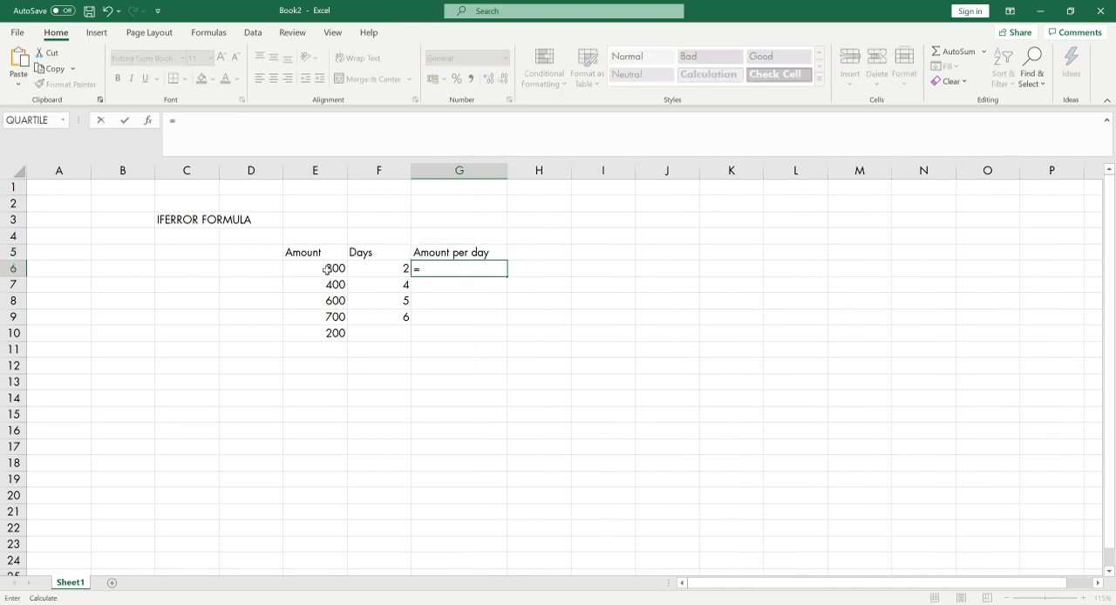
click(334, 270)
text(/)
click(384, 271)
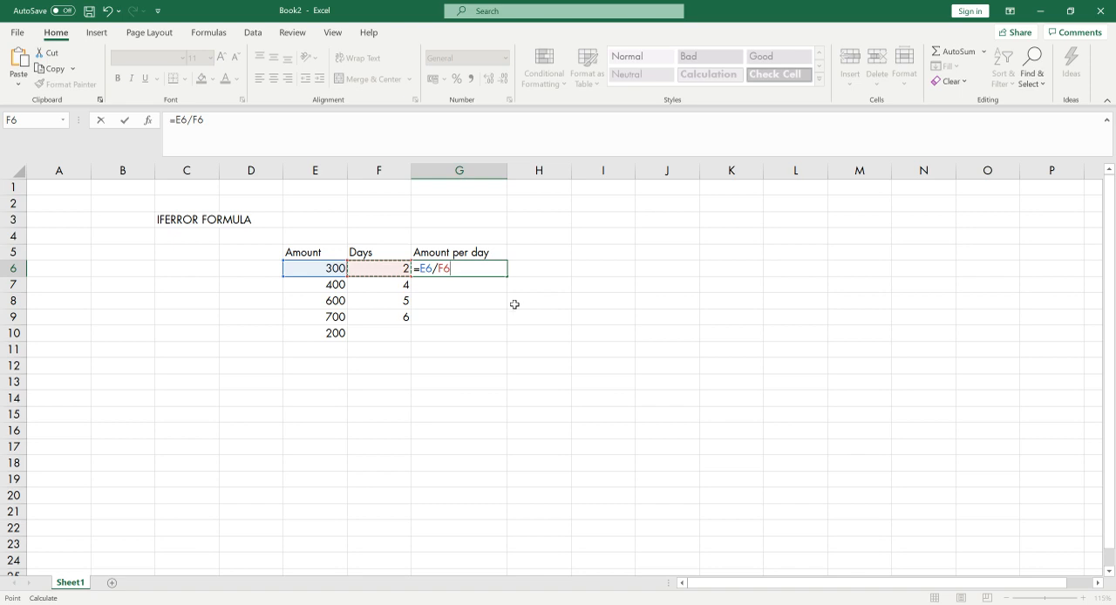
key(Return)
click(494, 269)
drag(506, 278, 501, 335)
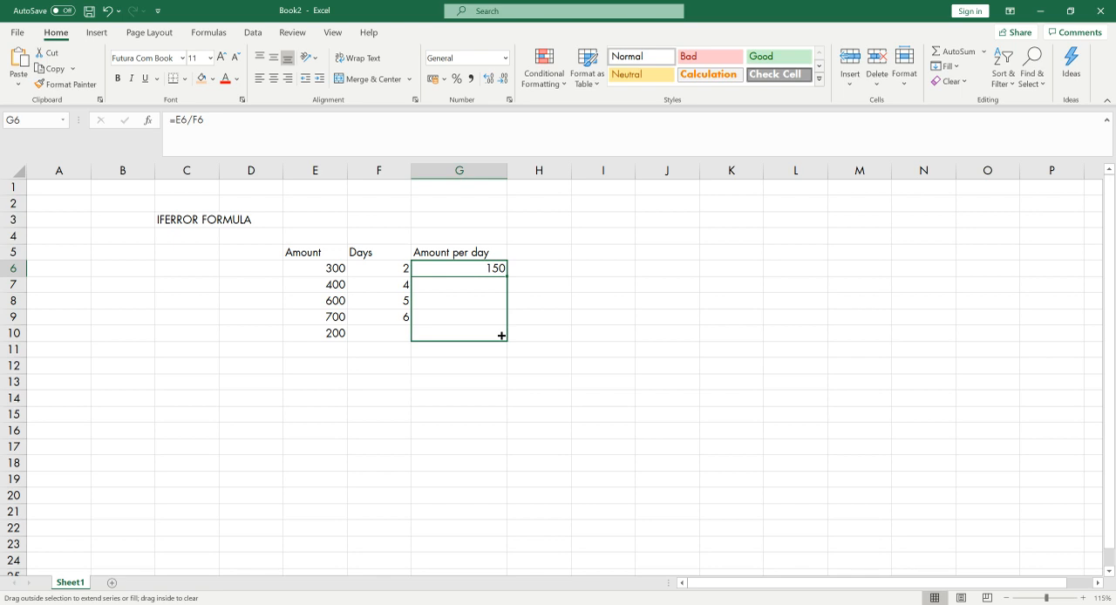
drag(502, 336, 503, 337)
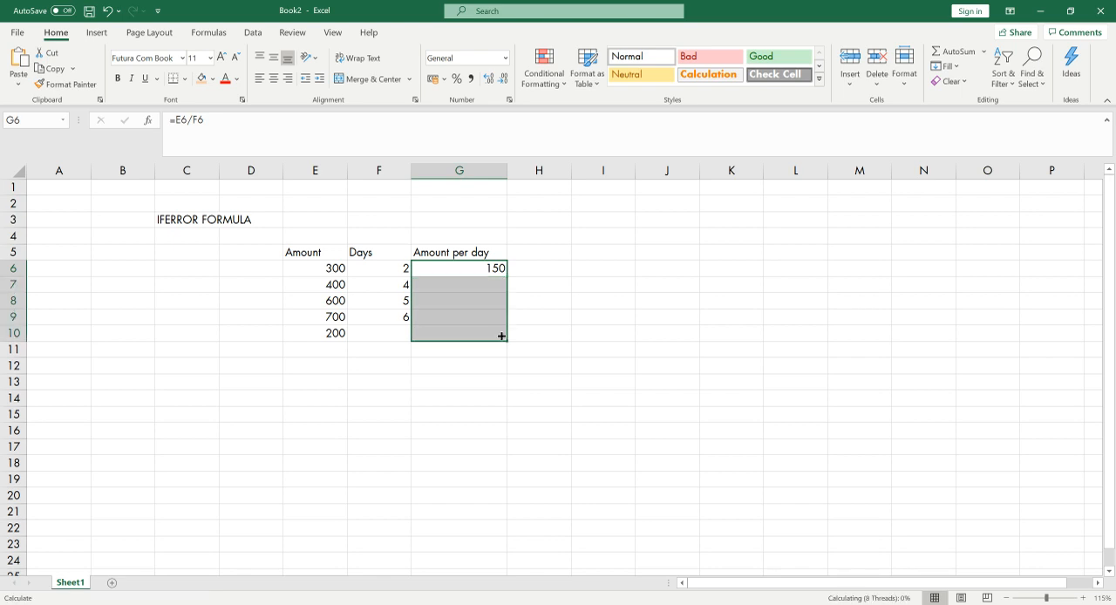
click(582, 330)
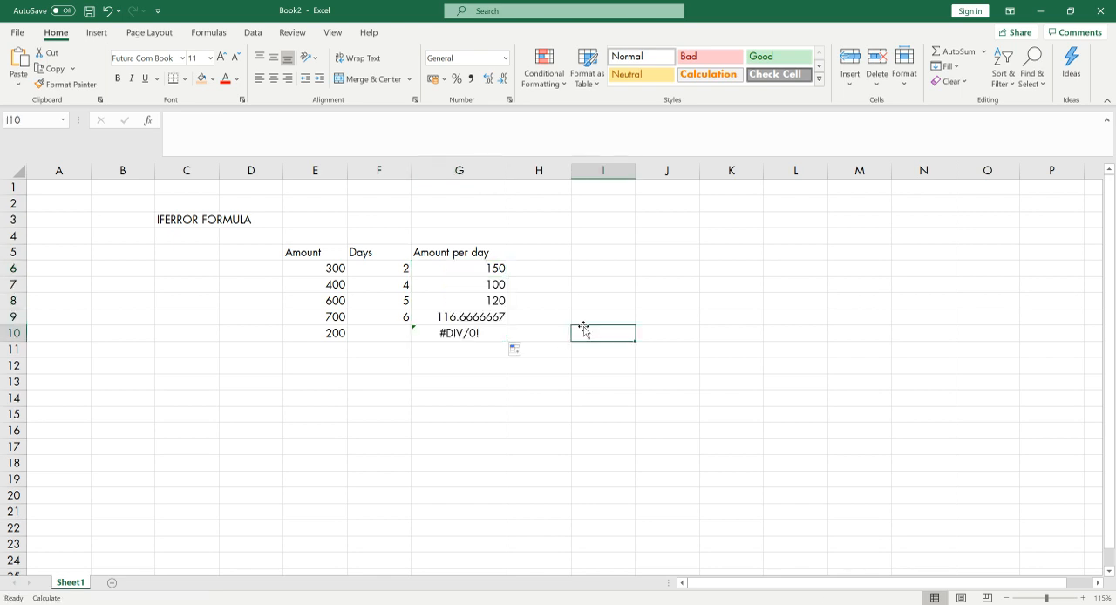
Reduce the decimals of the amount per day in G9 to show a whole number
click(461, 333)
click(482, 316)
click(504, 80)
click(504, 79)
click(505, 80)
click(504, 80)
click(504, 79)
click(505, 80)
click(504, 79)
Inspect the division formula in G10 and the cells it refers to
click(460, 334)
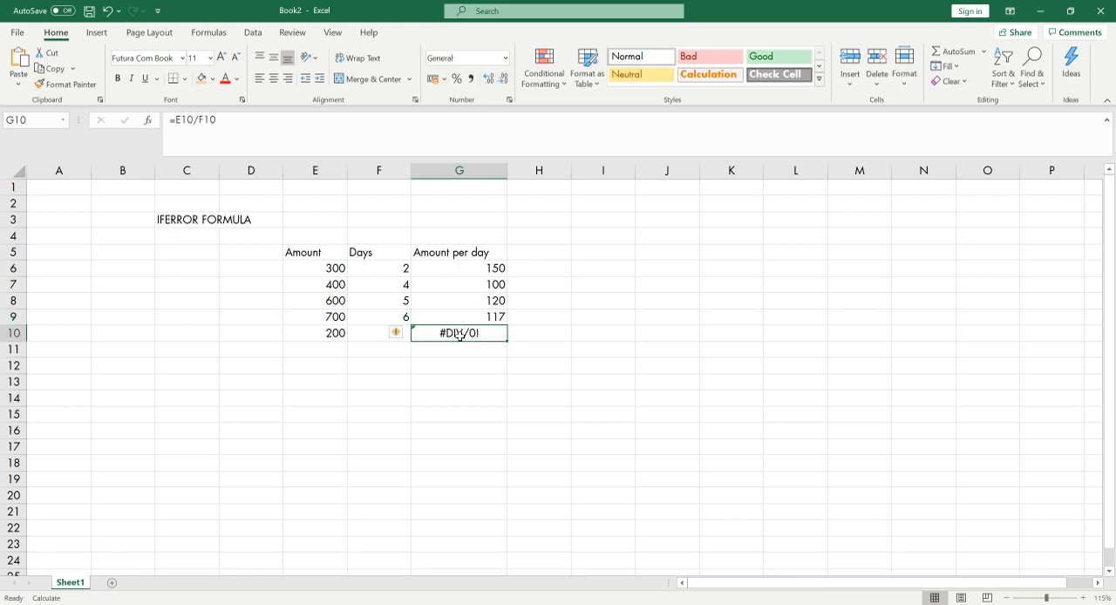
double_click(479, 337)
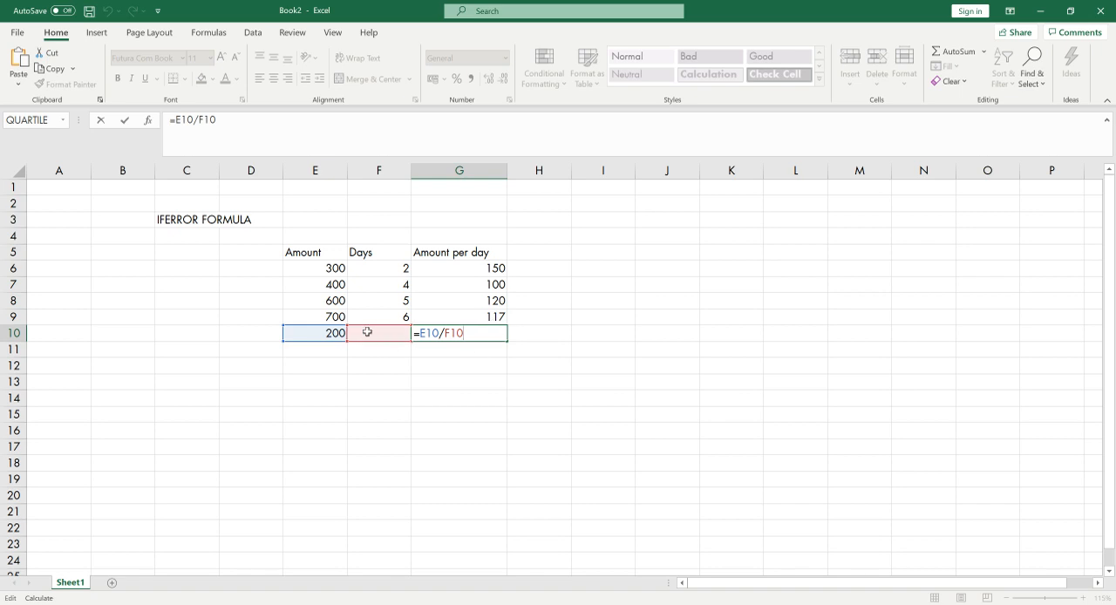
key(Escape)
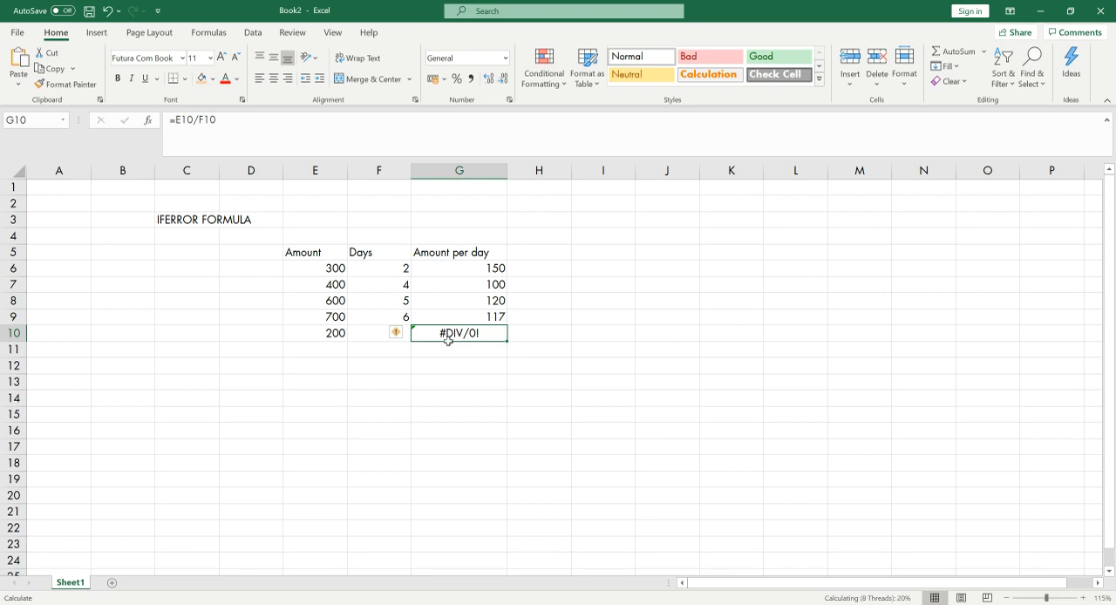
Enter 0 as the days value in F10 and recheck the amount per day results
click(381, 340)
text(0)
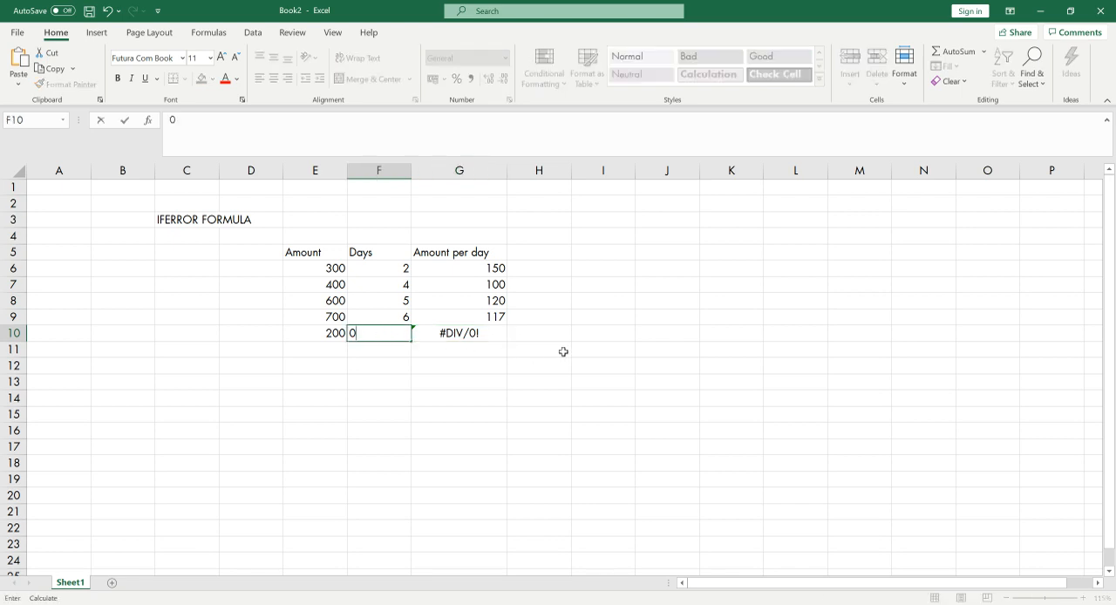
click(563, 352)
click(478, 335)
click(478, 271)
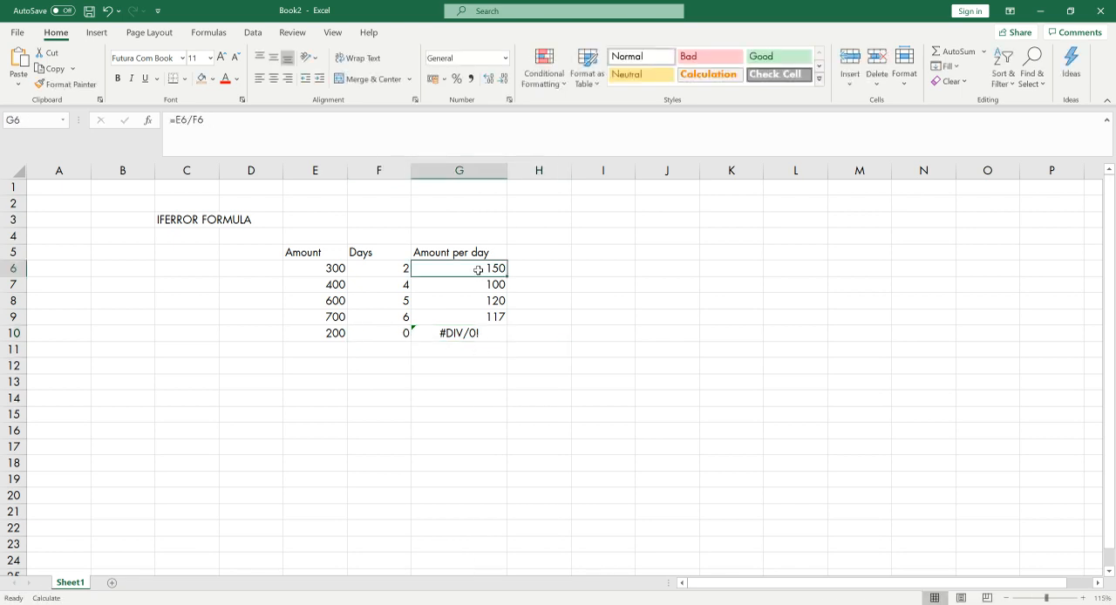
Total the amount per day column in G12 with =SUM(G6:G10) and review the formula
click(458, 368)
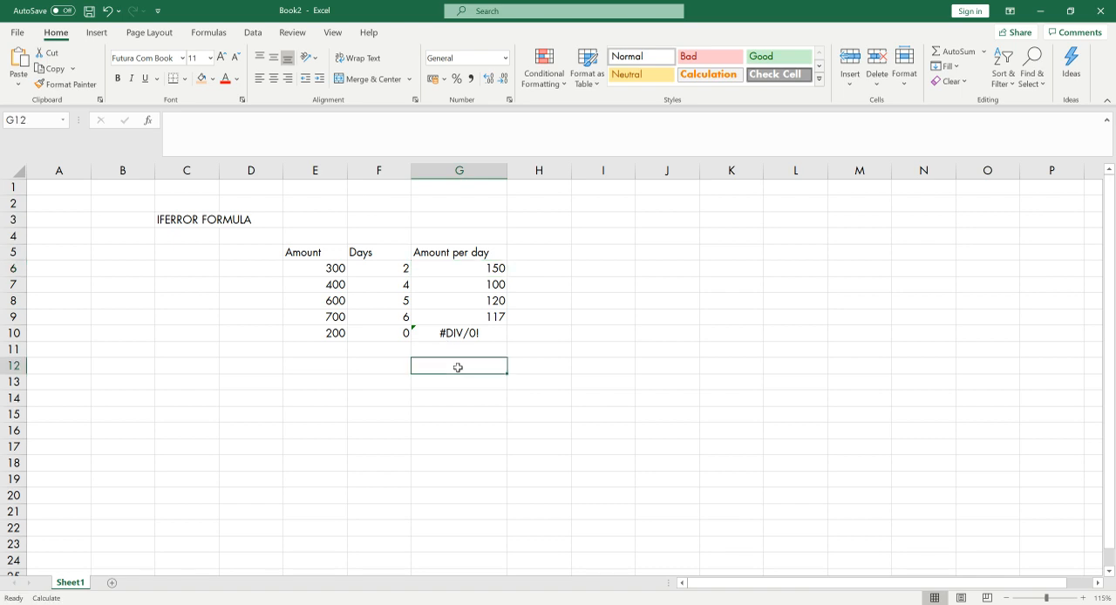
text(=sum()
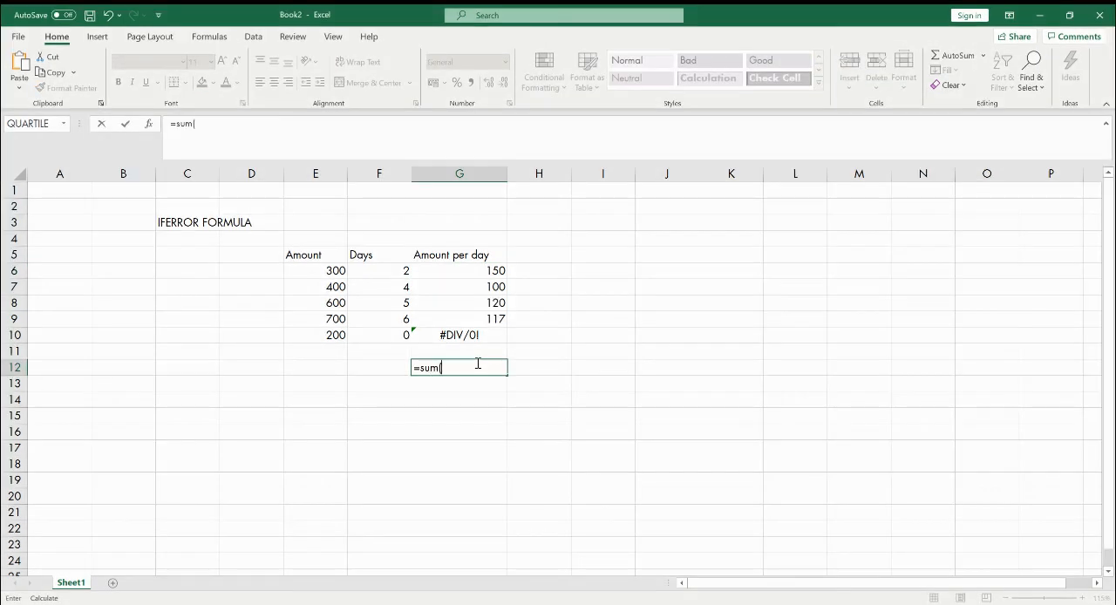
drag(483, 266, 489, 335)
key(Return)
click(478, 366)
double_click(478, 365)
key(Escape)
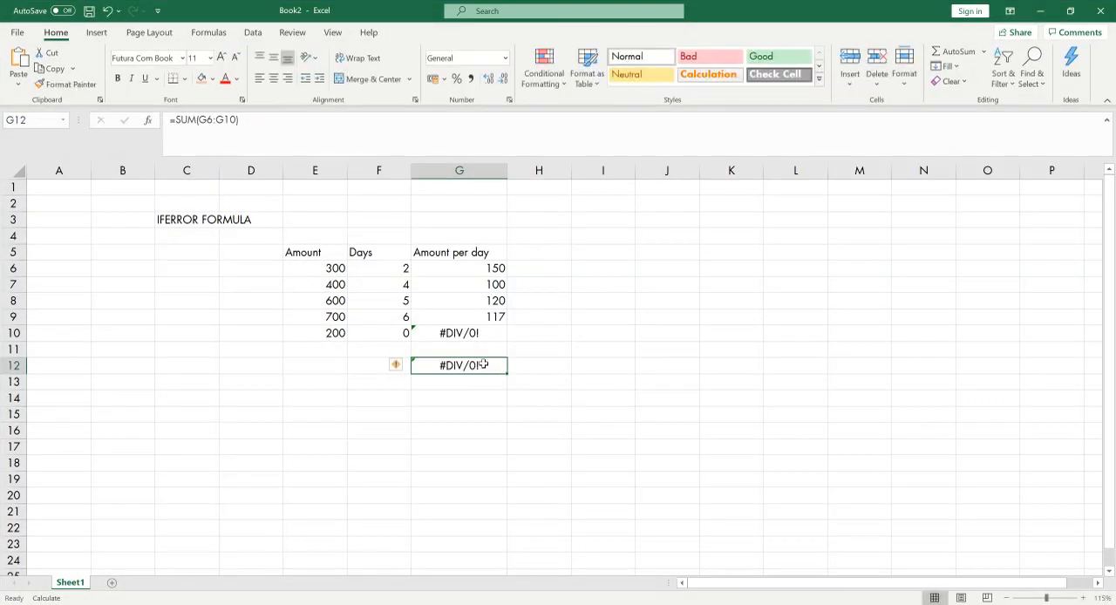
click(513, 365)
Wrap the division in G6 in an error check that returns 0, giving =IFERROR(E6/F6,0)
click(499, 269)
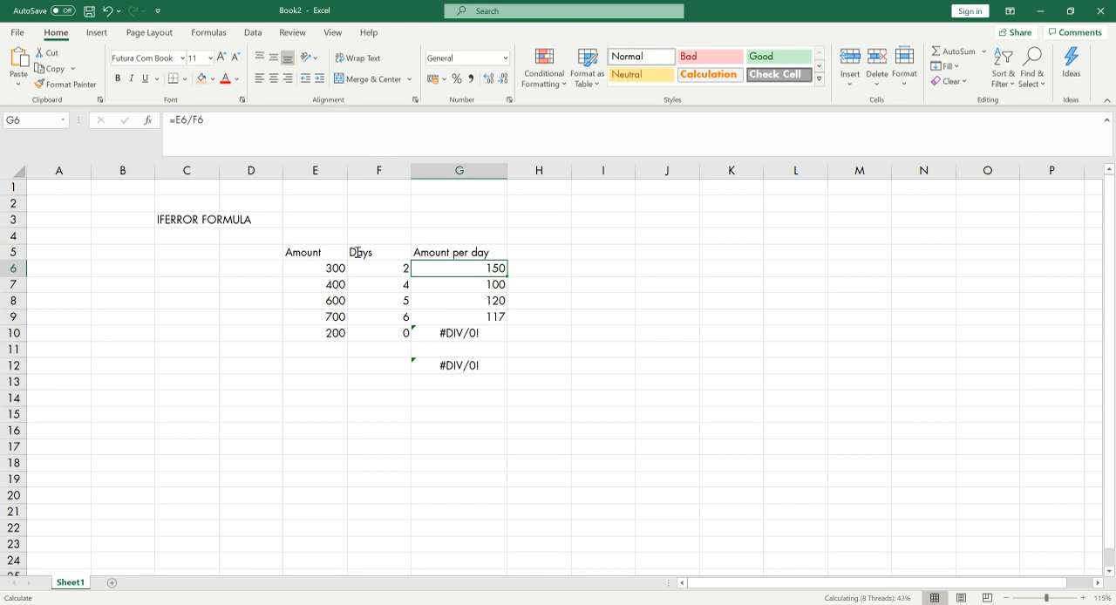
click(179, 119)
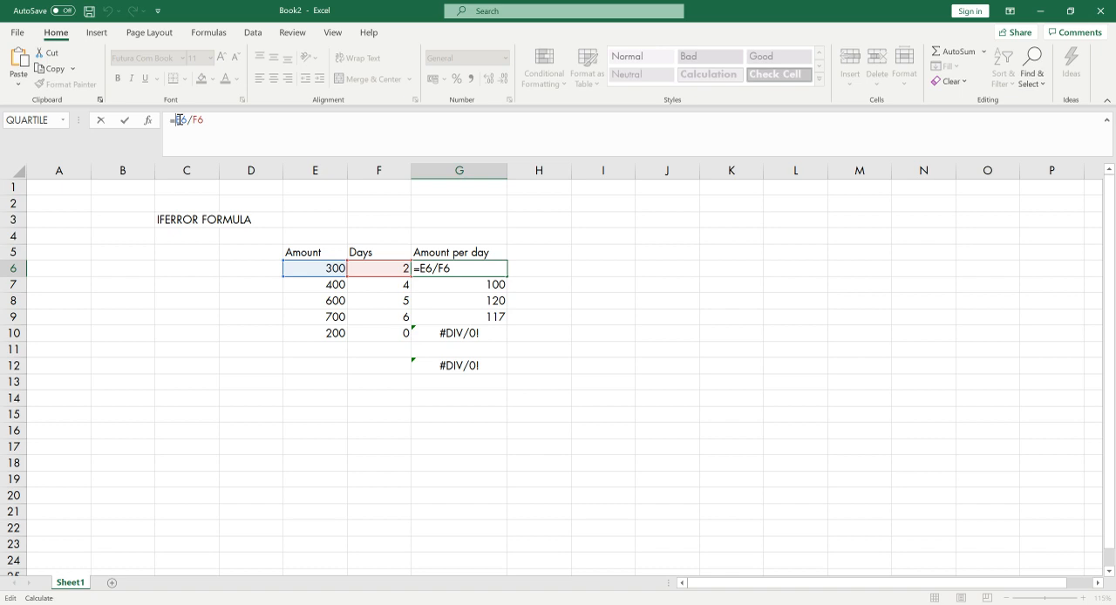
click(178, 120)
text(iferr)
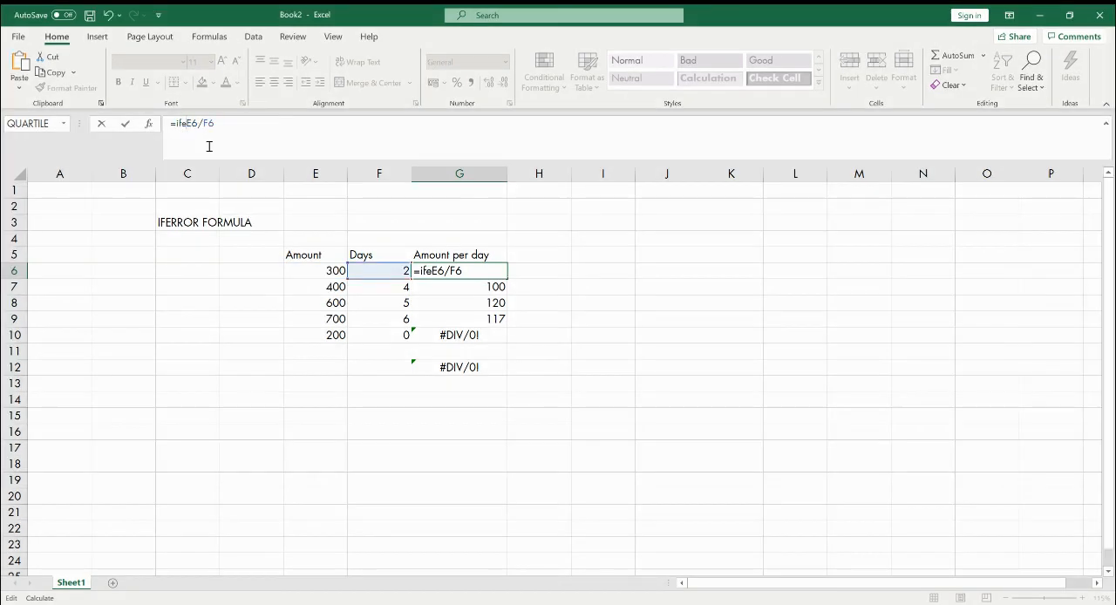
text(or()
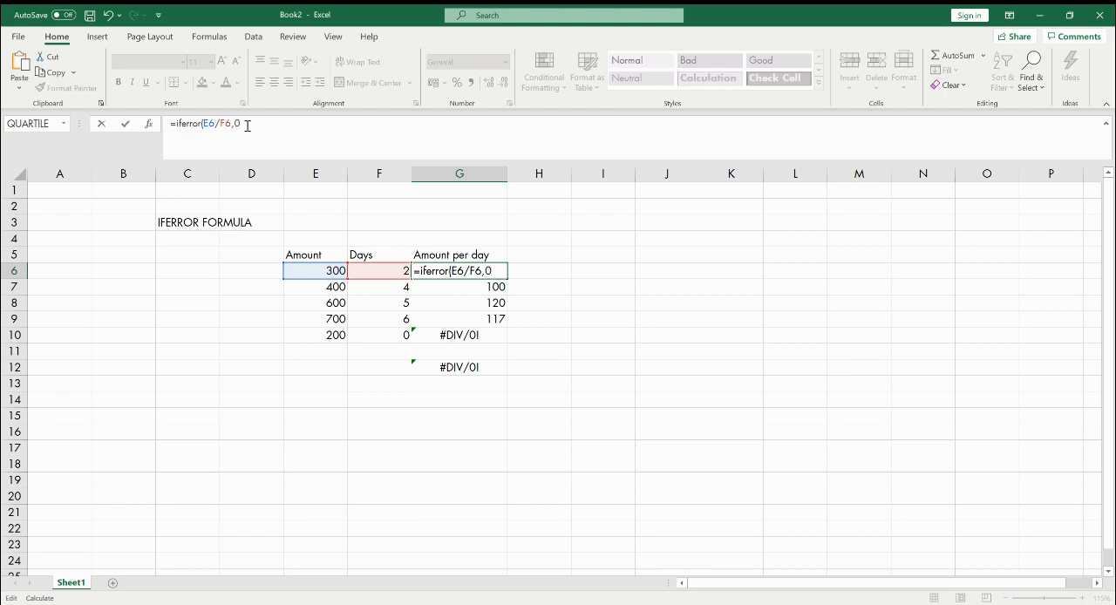
text())
text())
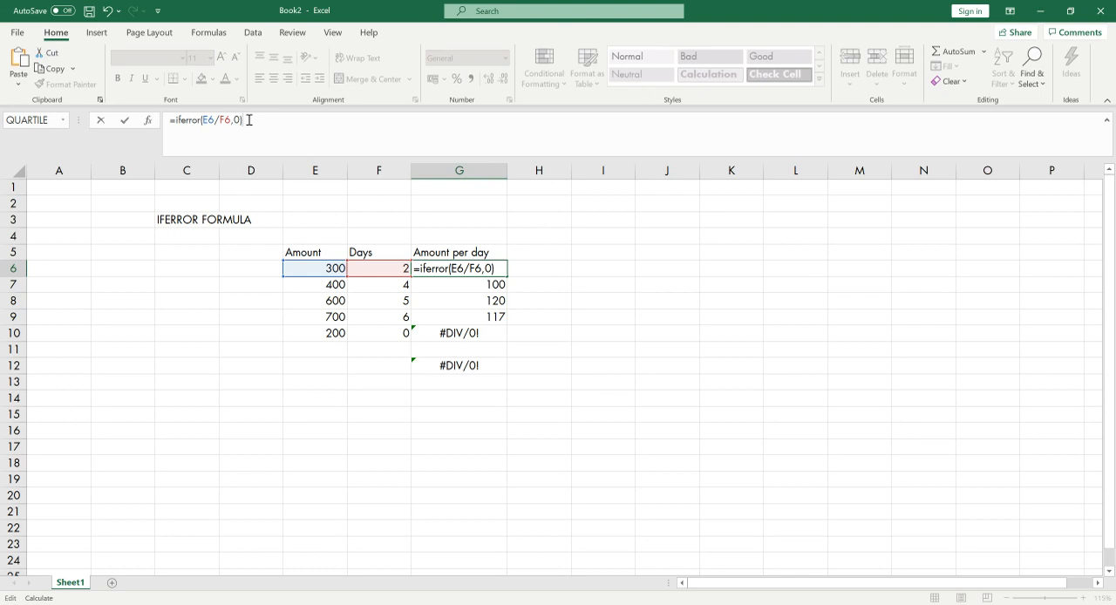
click(551, 259)
Check the column's existing formulas and fill the IFERROR formula from G6 down to G10
click(488, 267)
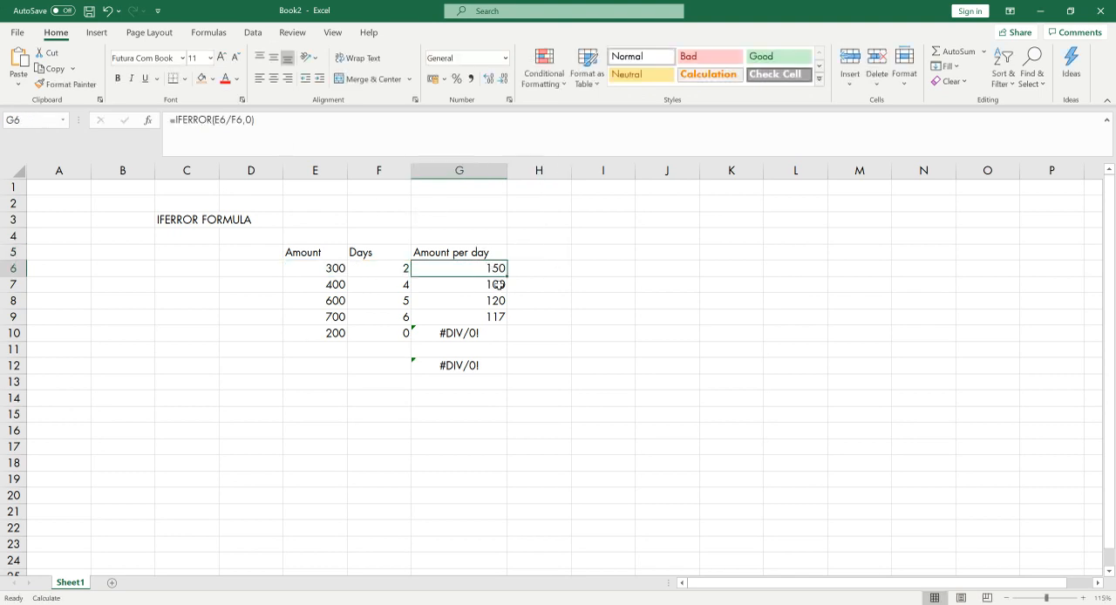
click(475, 288)
click(474, 302)
click(474, 320)
click(480, 337)
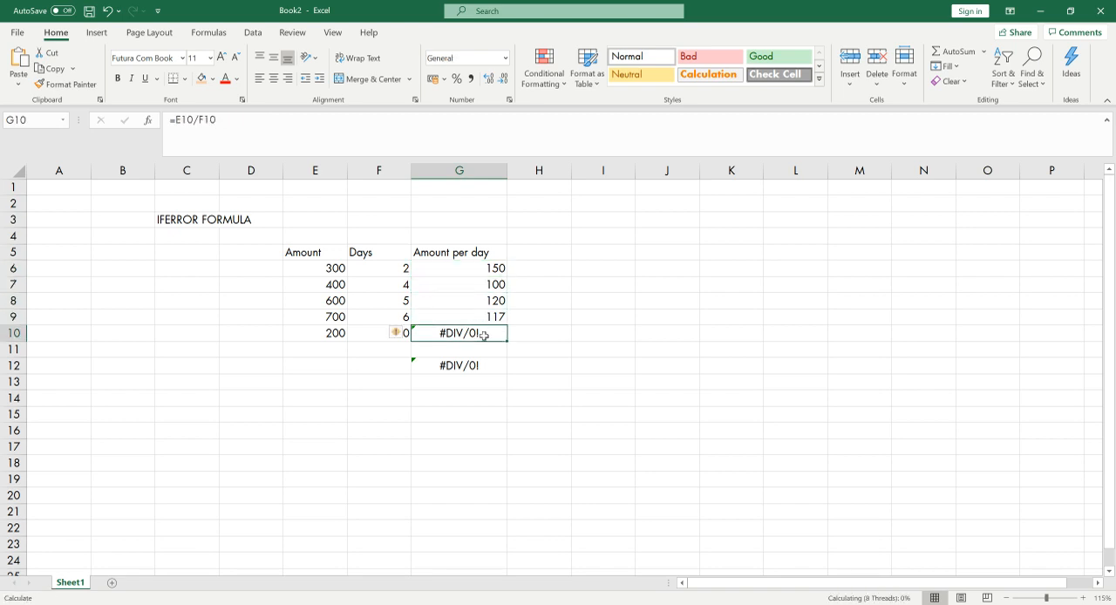
click(497, 268)
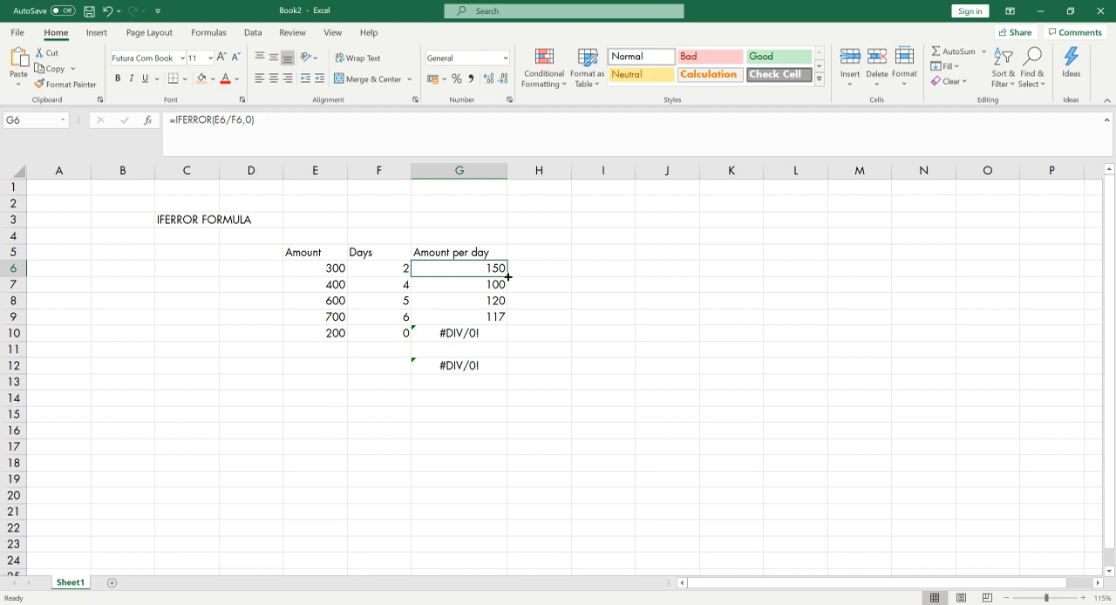
drag(508, 277, 509, 335)
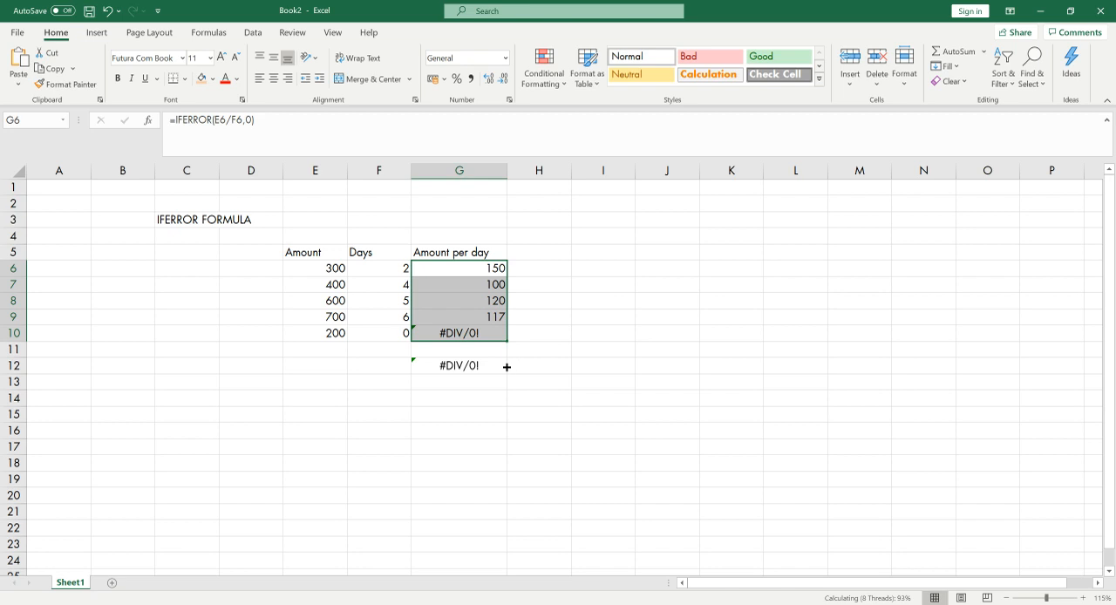
Format the amount per day in G9 as a whole number without decimals
click(481, 318)
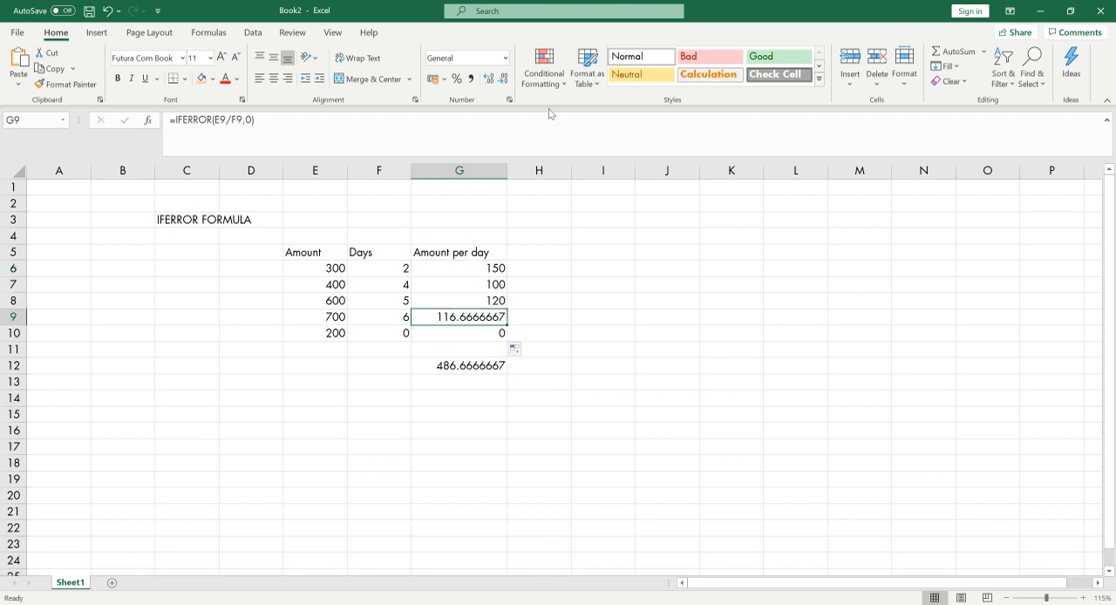
click(503, 78)
click(502, 79)
click(502, 78)
click(503, 78)
click(502, 78)
click(503, 79)
click(503, 78)
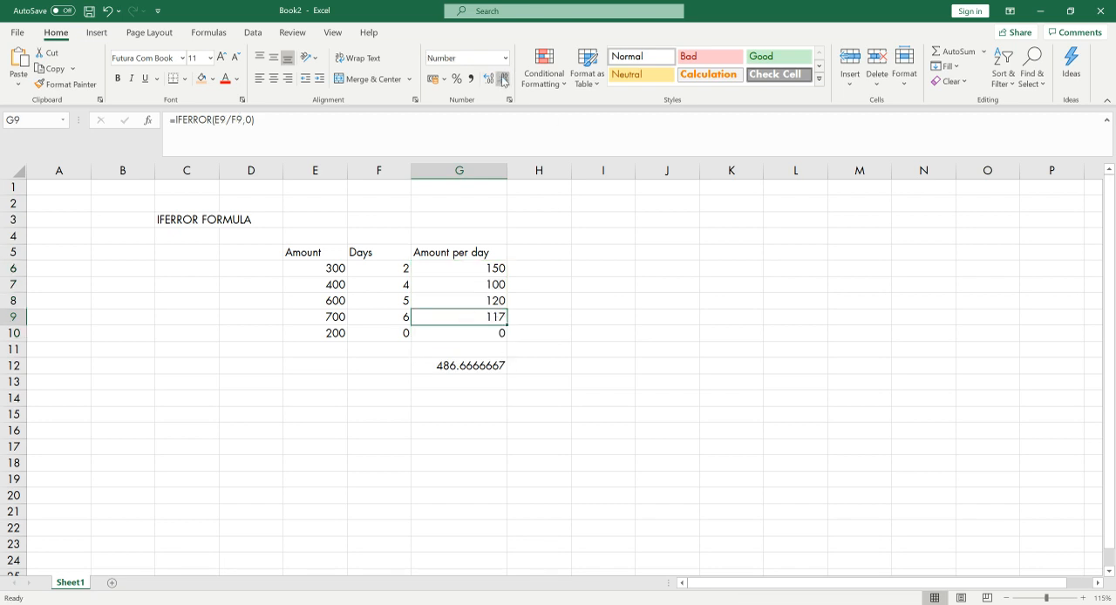
Check the IFERROR formula in G10 and format the total in G12 as a whole number without decimals
click(485, 332)
double_click(485, 332)
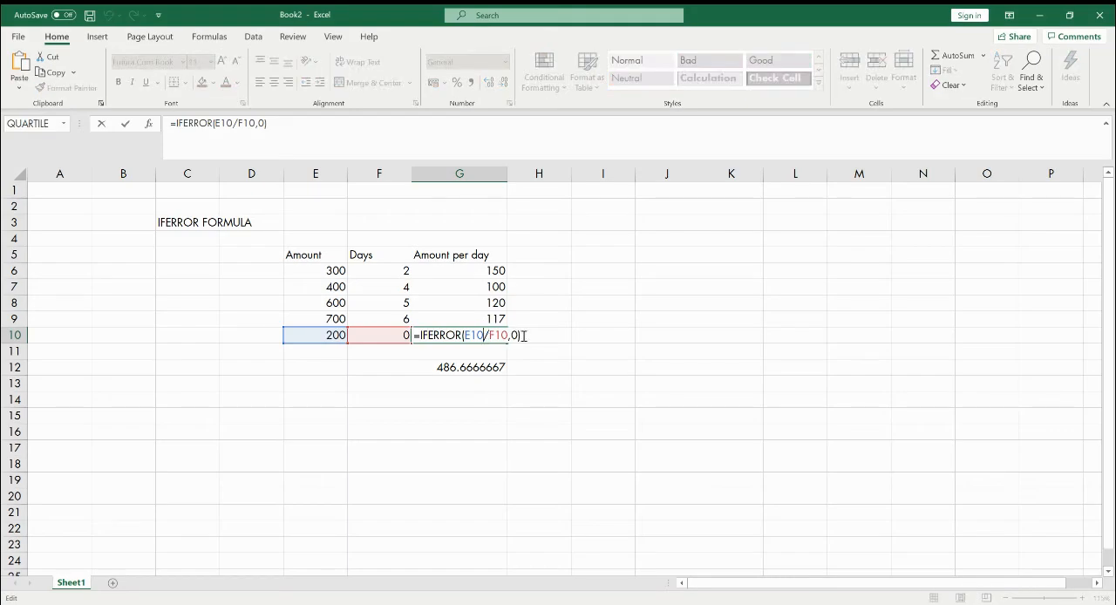
key(Escape)
click(489, 368)
click(503, 78)
click(503, 79)
click(504, 79)
click(503, 78)
click(503, 79)
click(504, 78)
click(503, 78)
Review the IFERROR formula in G10 together with the amount in E10 and the days in F10 that it divides
click(485, 332)
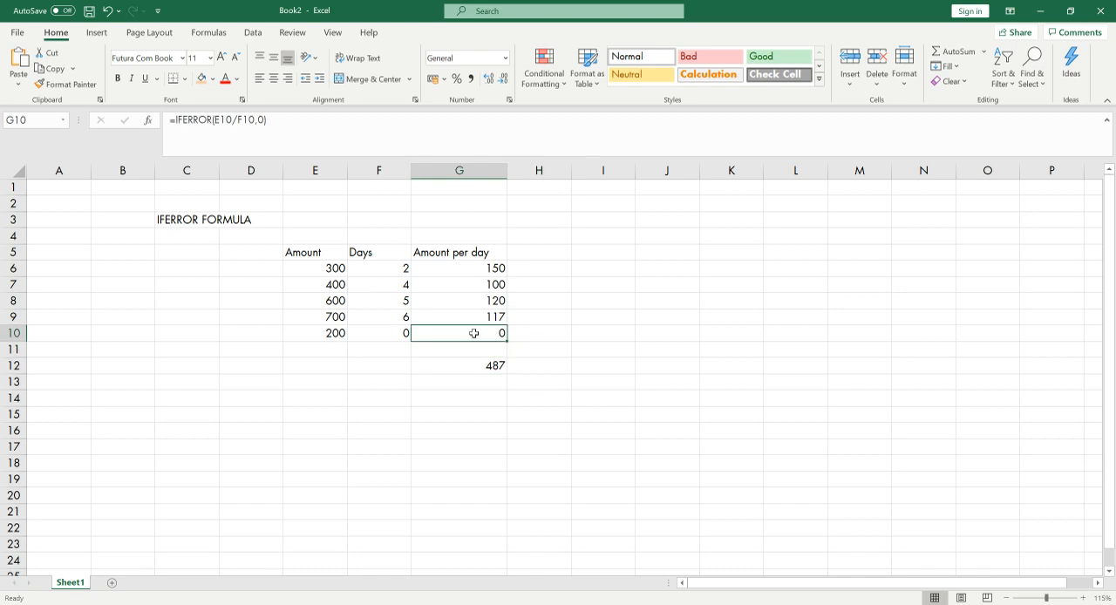
double_click(485, 332)
key(Escape)
click(483, 251)
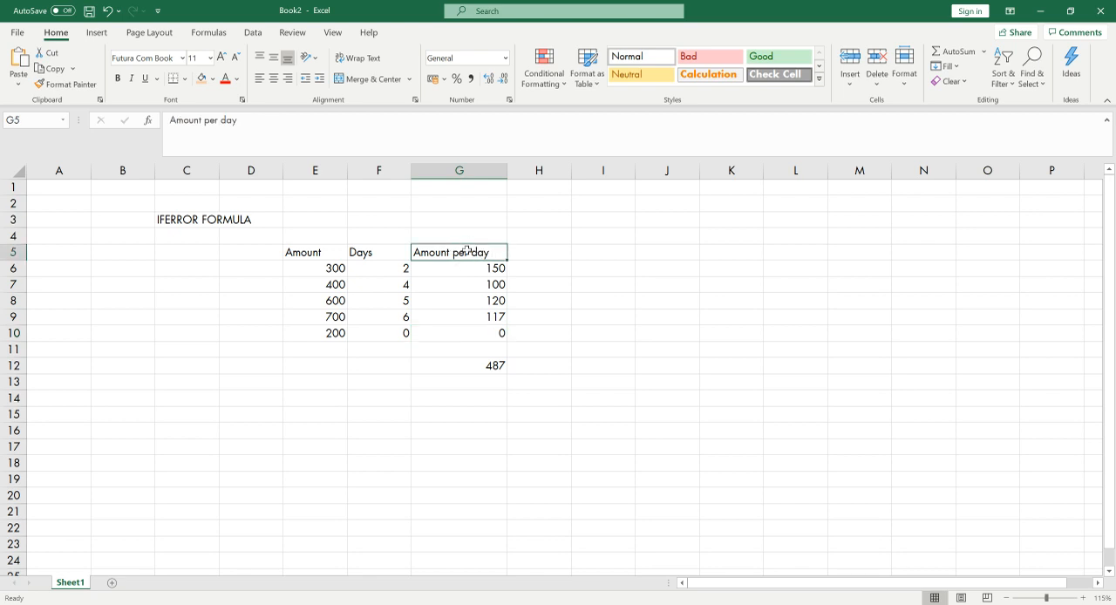
double_click(470, 338)
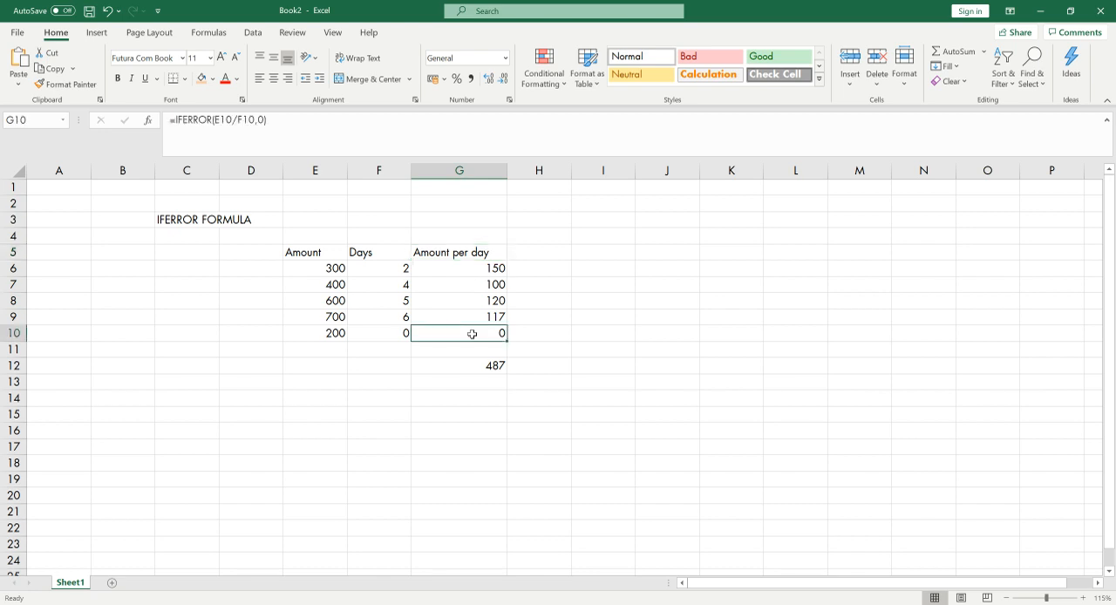
click(460, 340)
click(341, 335)
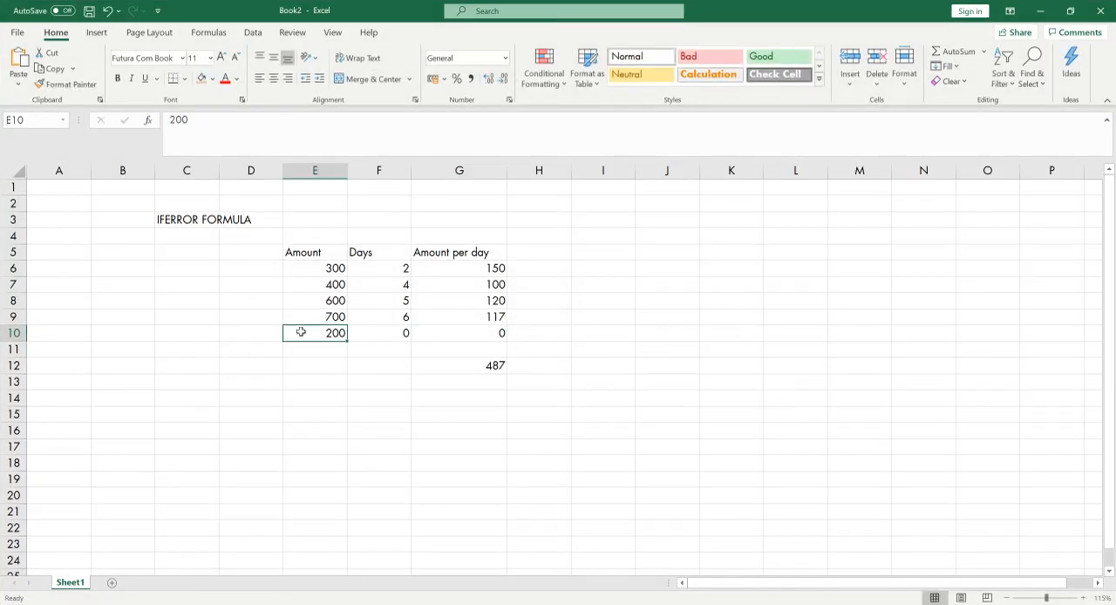
click(388, 335)
drag(388, 334, 294, 332)
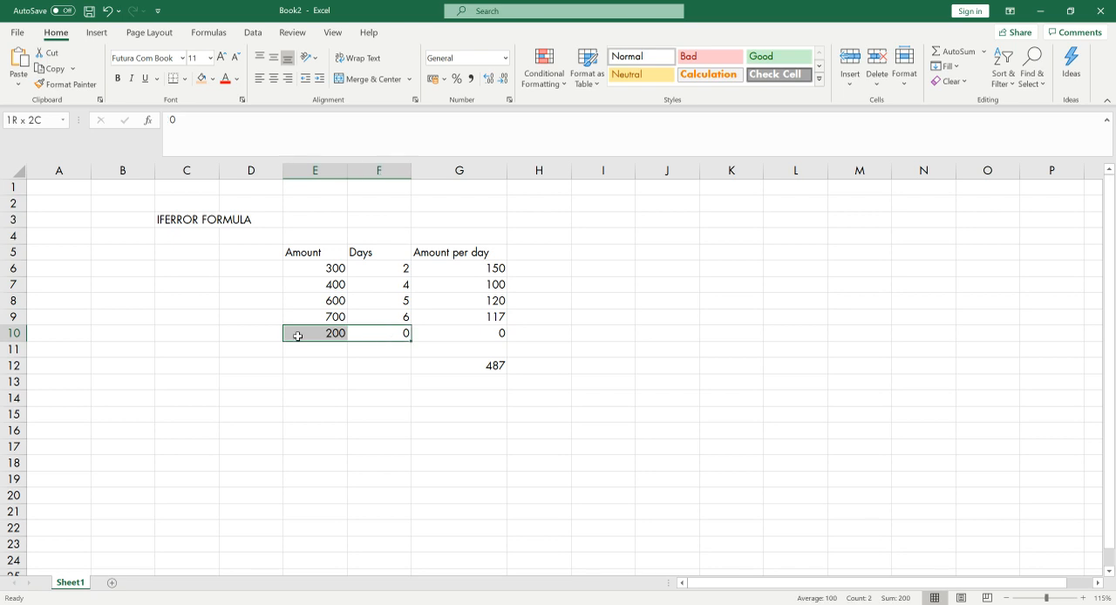
click(325, 333)
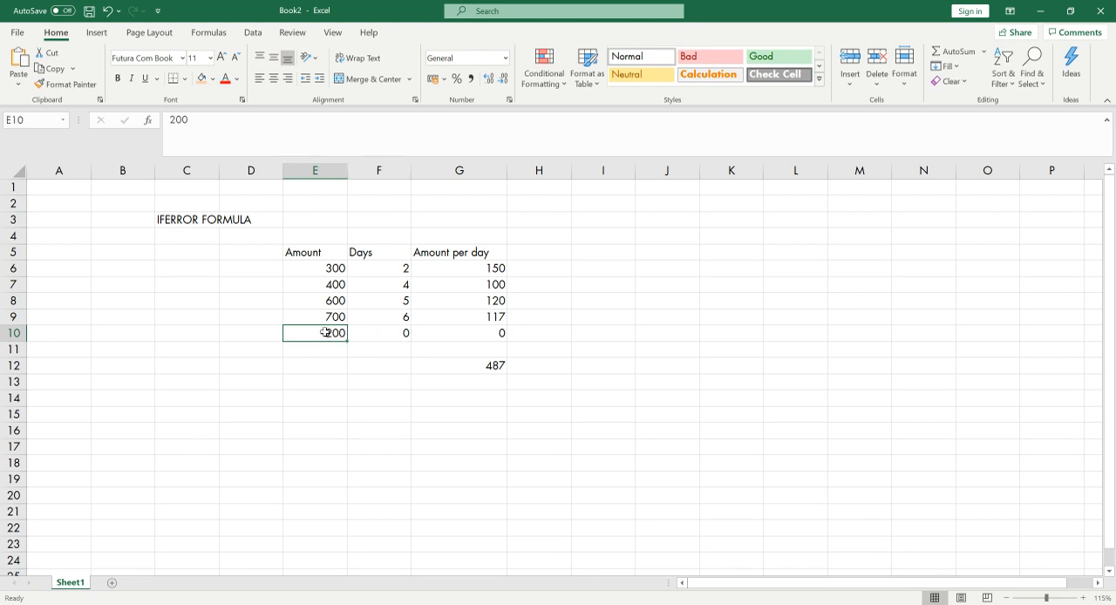
Test the formula by changing the days in F10 to 1, check G10, and restore F10 to 0
click(388, 334)
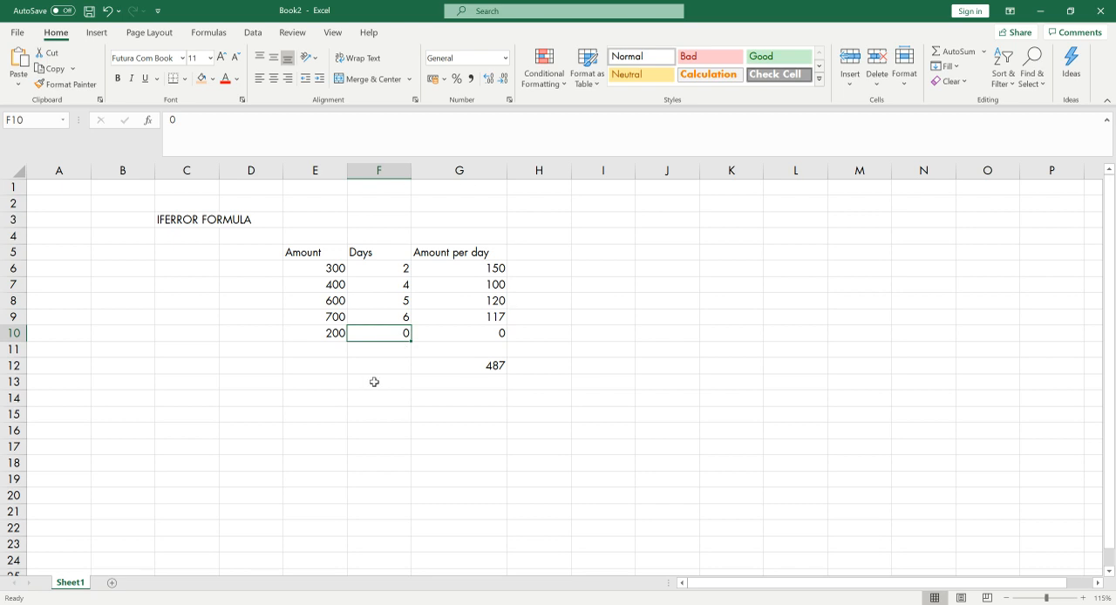
text(1)
click(410, 362)
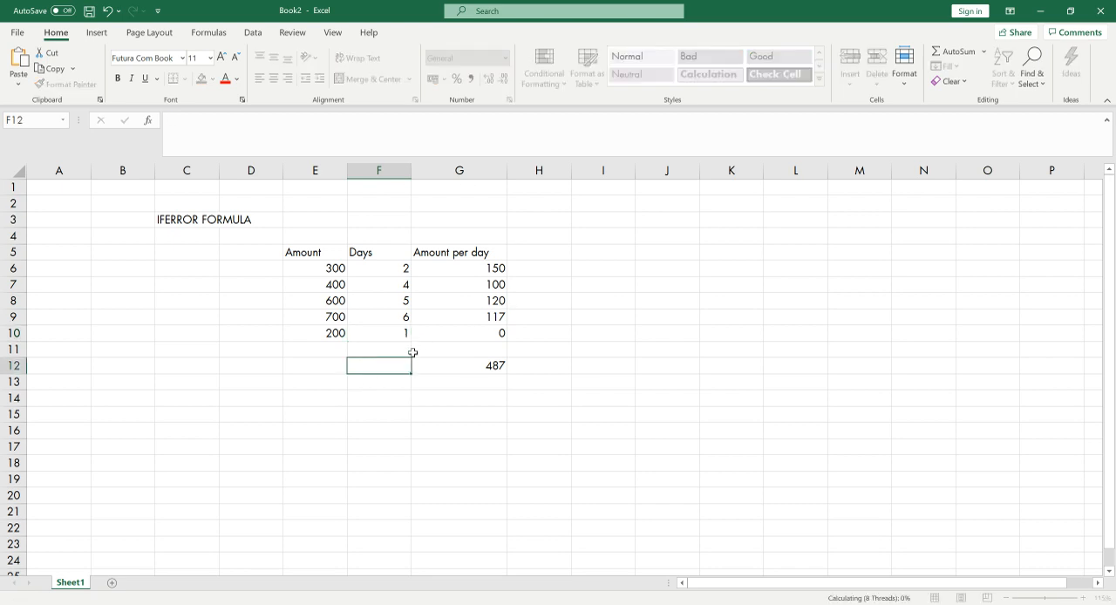
click(488, 335)
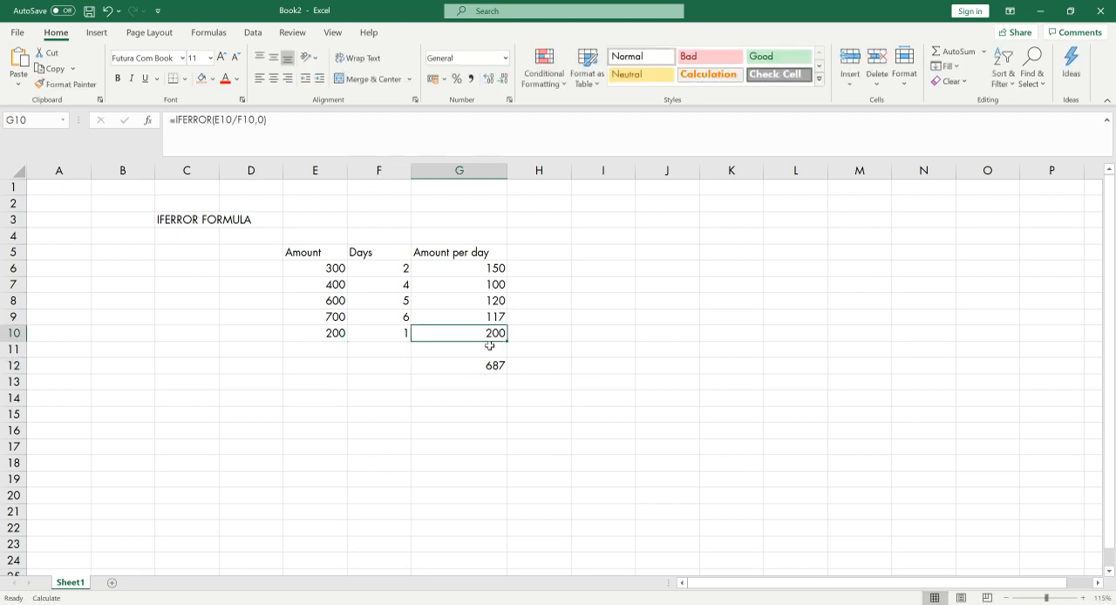
click(392, 332)
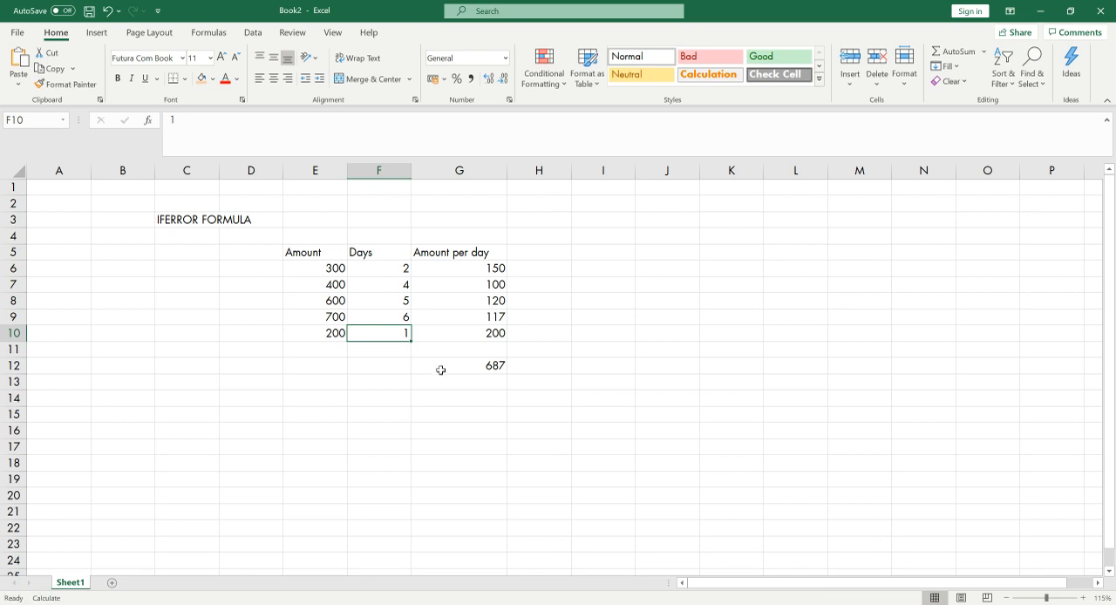
text(0)
click(404, 365)
Replace the 0 error value in G10's IFERROR formula with the text "MISSING INFORMATION"
click(445, 334)
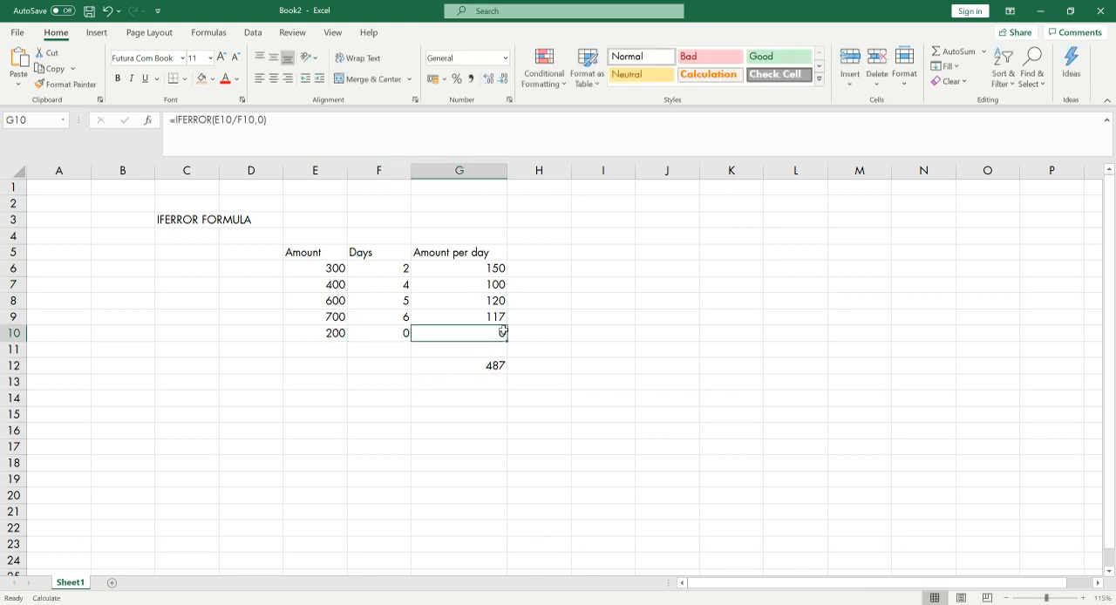
click(261, 120)
key(BackSpace)
text("ERROR)
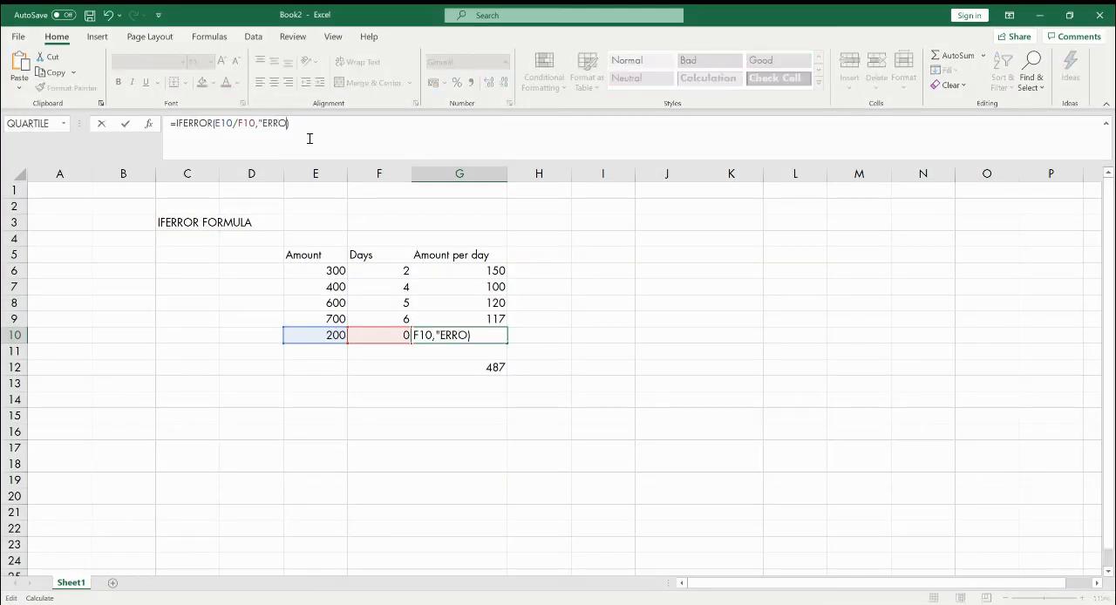
text(")
double_click(294, 123)
text(MISSING I)
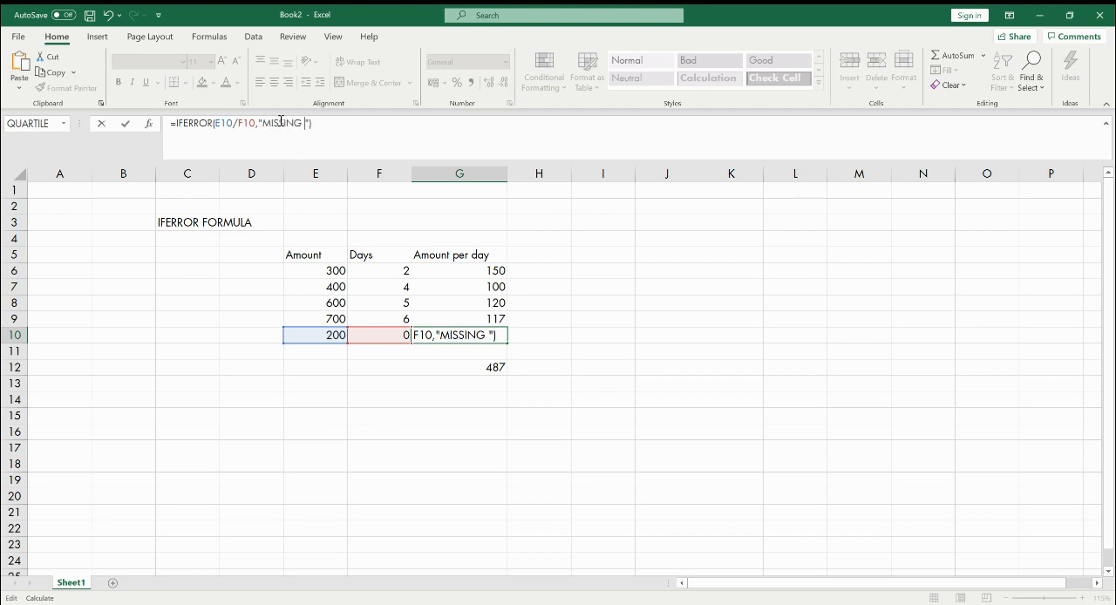
text(NFORMATION)
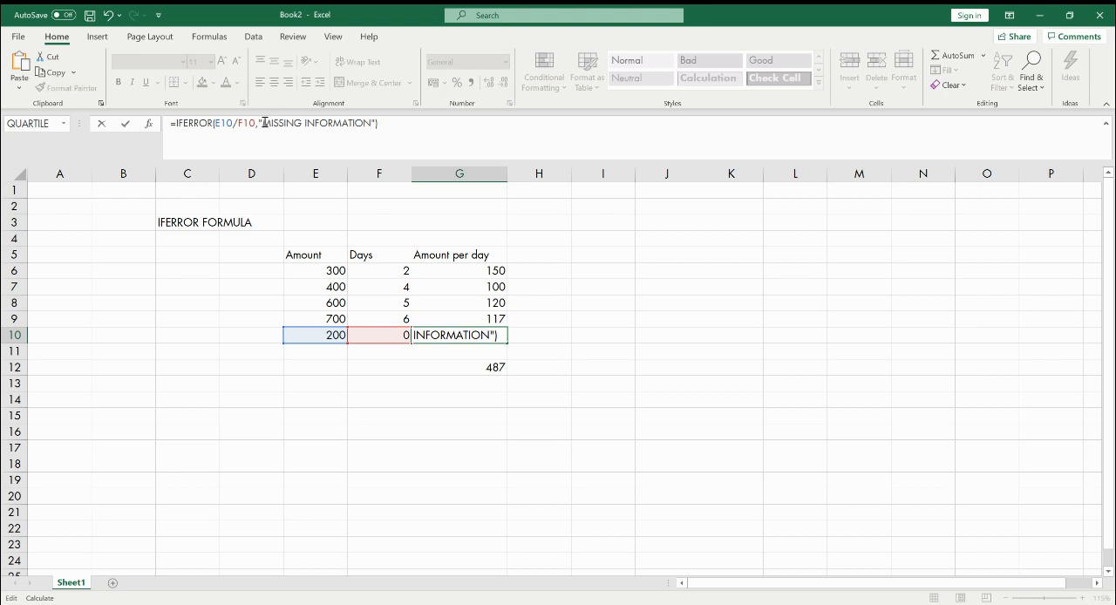
Swap the text error value in G10's formula for 0 and clear that argument again
click(260, 123)
click(377, 123)
text())
click(260, 123)
drag(378, 122, 260, 123)
text(0))
key(Left)
key(BackSpace)
Complete G10 as =IFERROR(E10/F10,"MISSING INFORMATION") and widen column G to fit the text
text(")
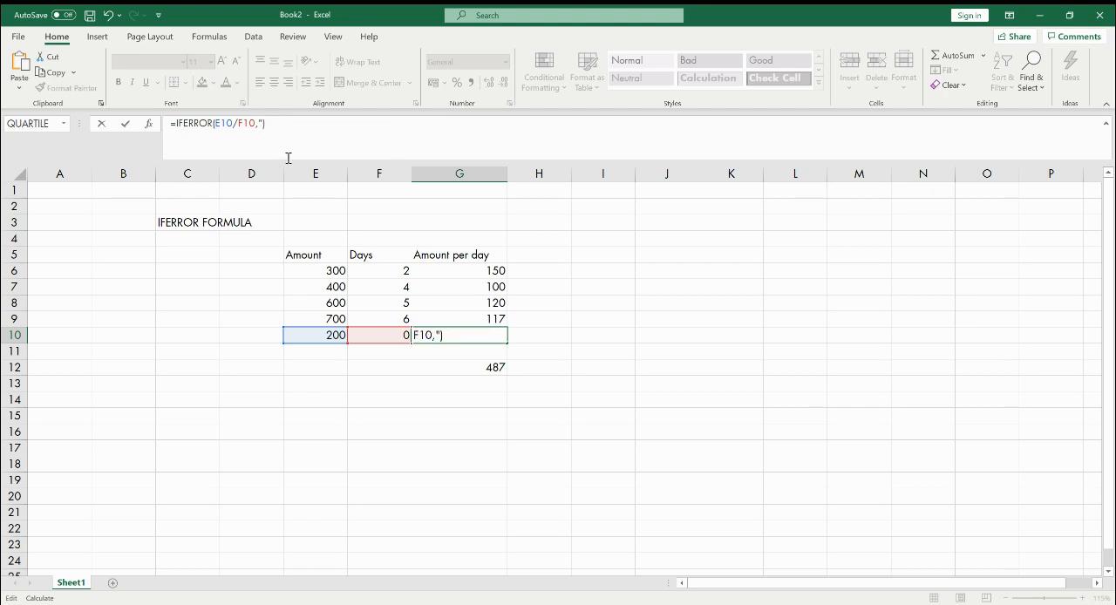
text(MISSING)
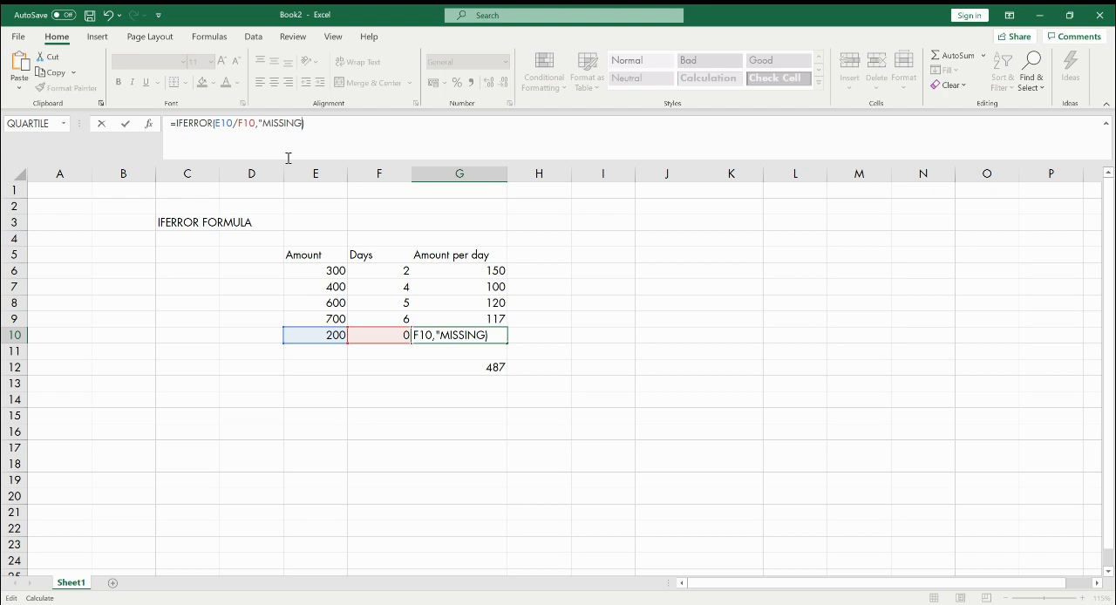
text( INFORMATION)
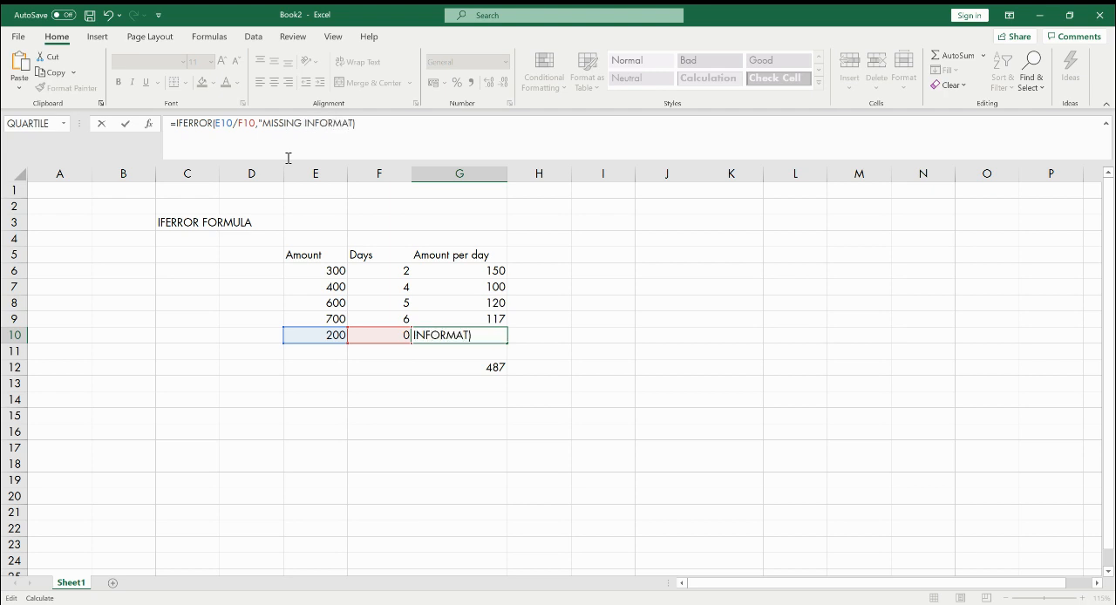
text("))
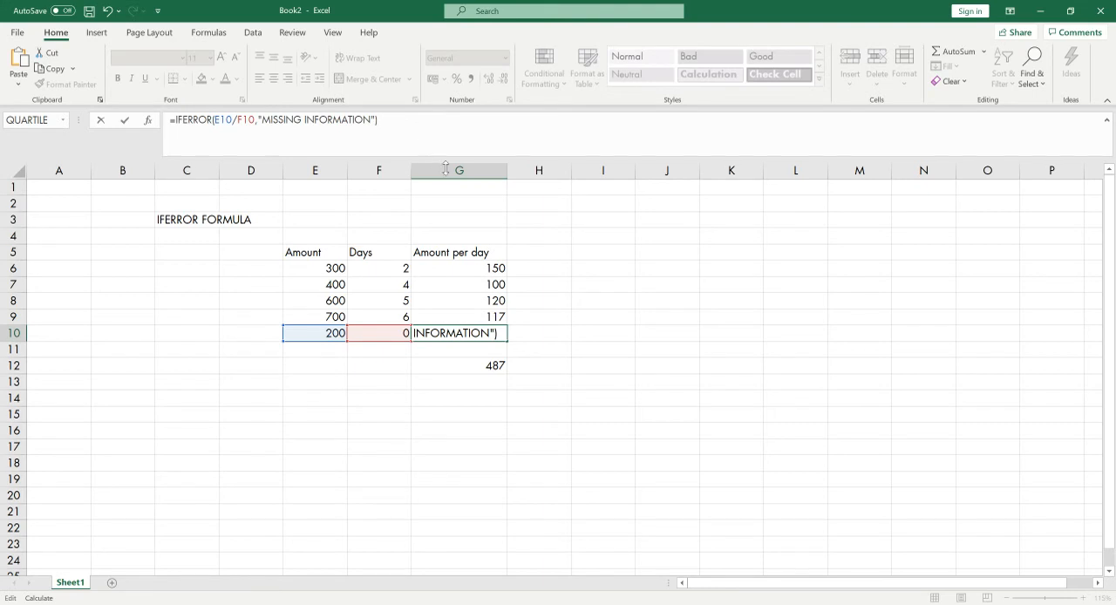
click(504, 398)
click(392, 335)
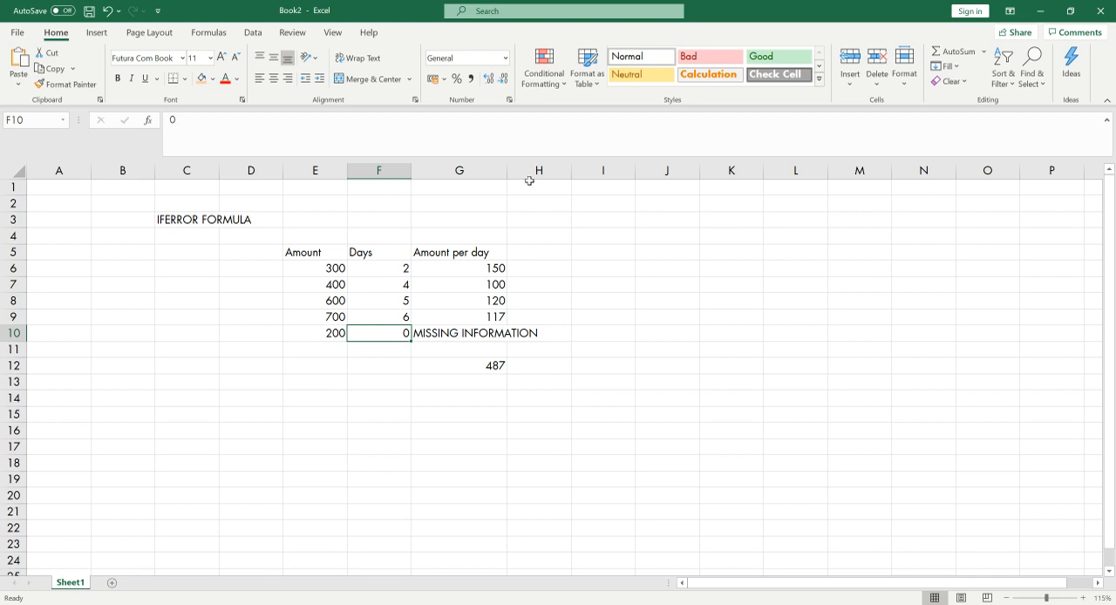
drag(508, 170, 559, 177)
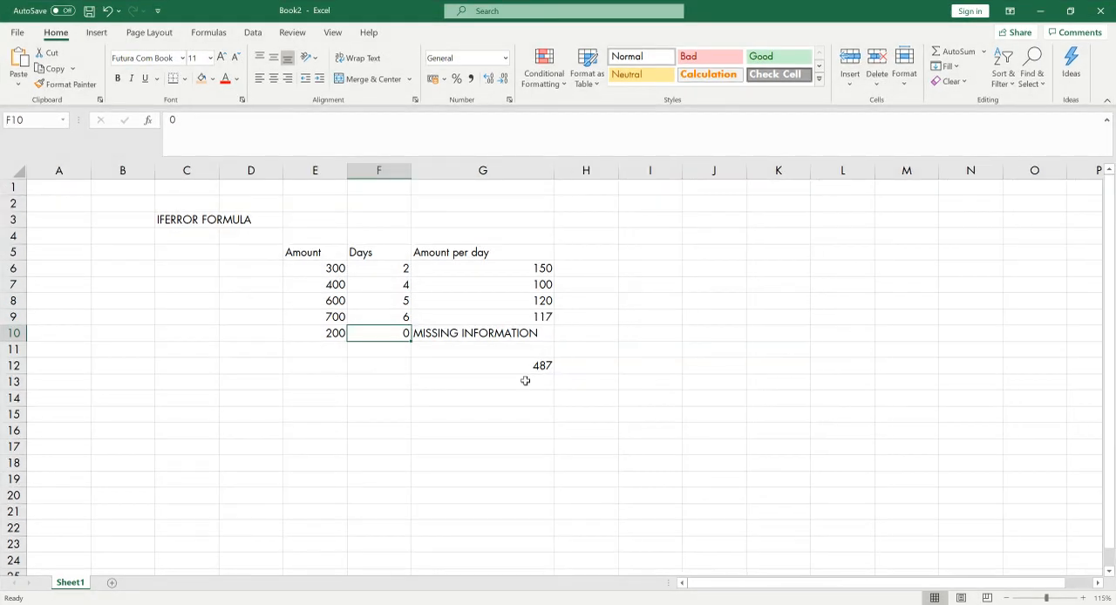
Change the error value in G10 back to 0, giving =IFERROR(E10/F10,0), and check the total in G12
click(443, 331)
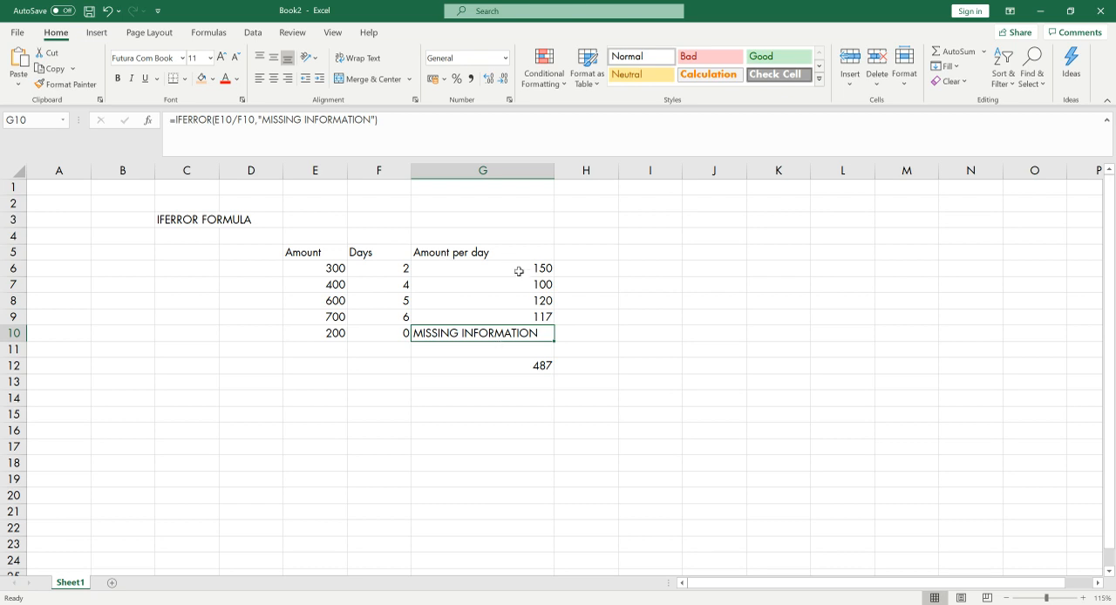
drag(380, 119, 259, 120)
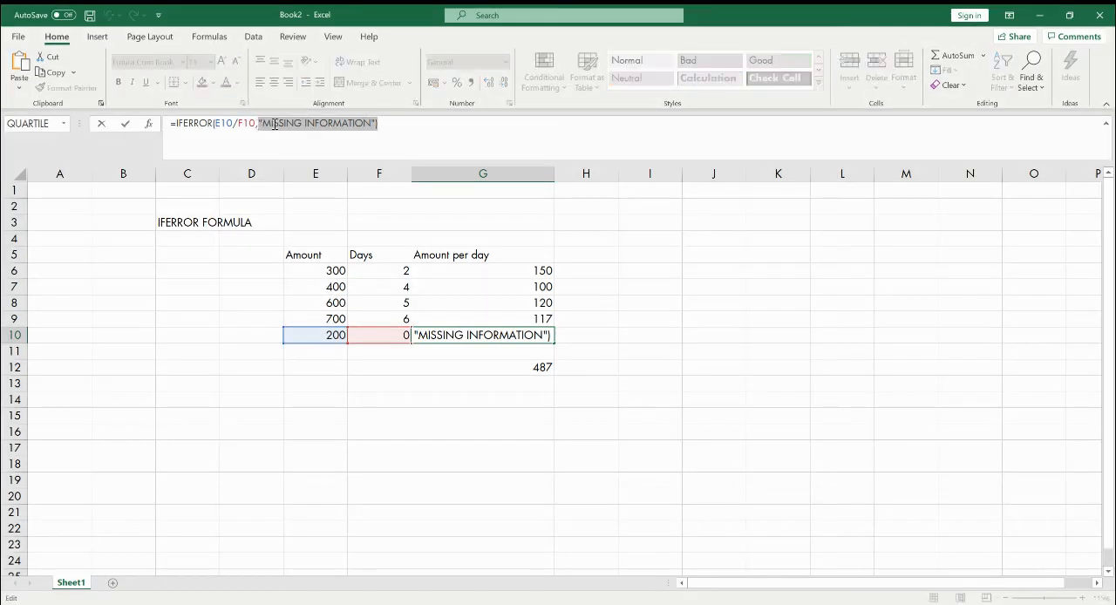
text(0))
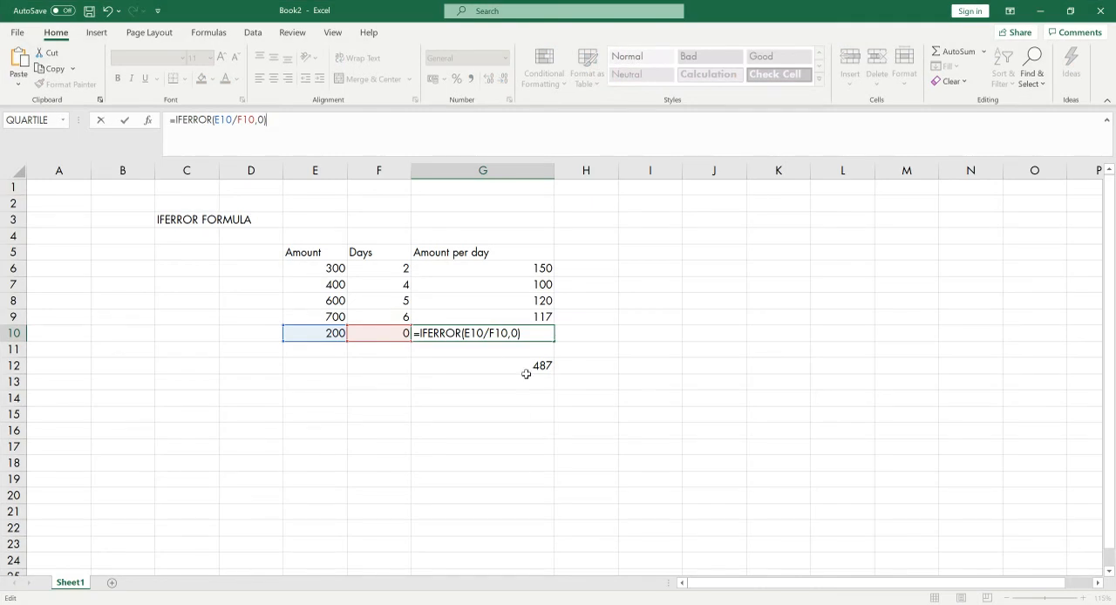
click(526, 366)
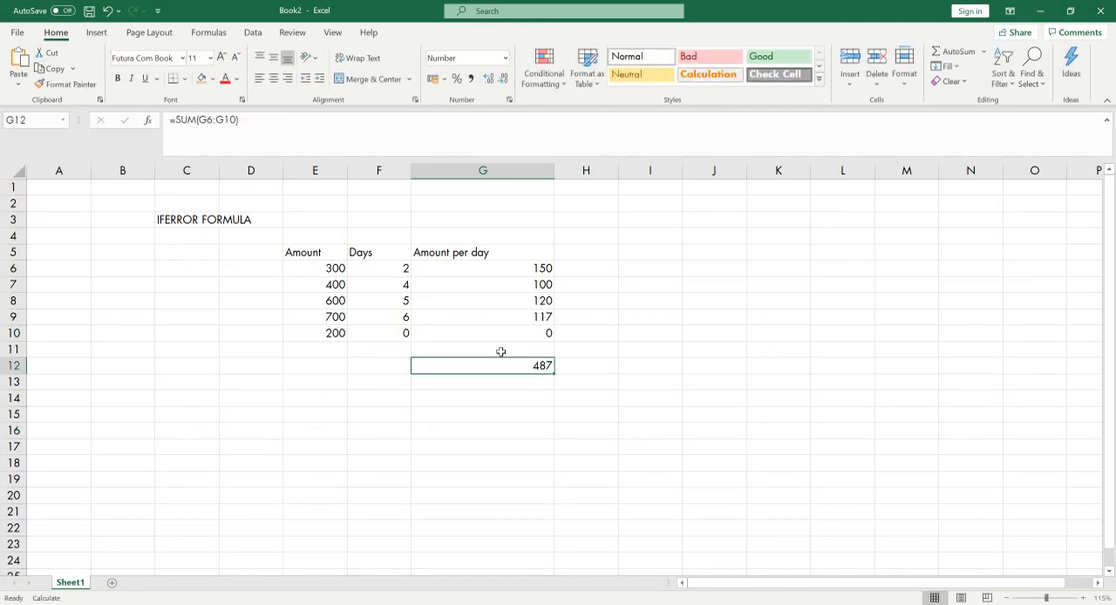
click(541, 332)
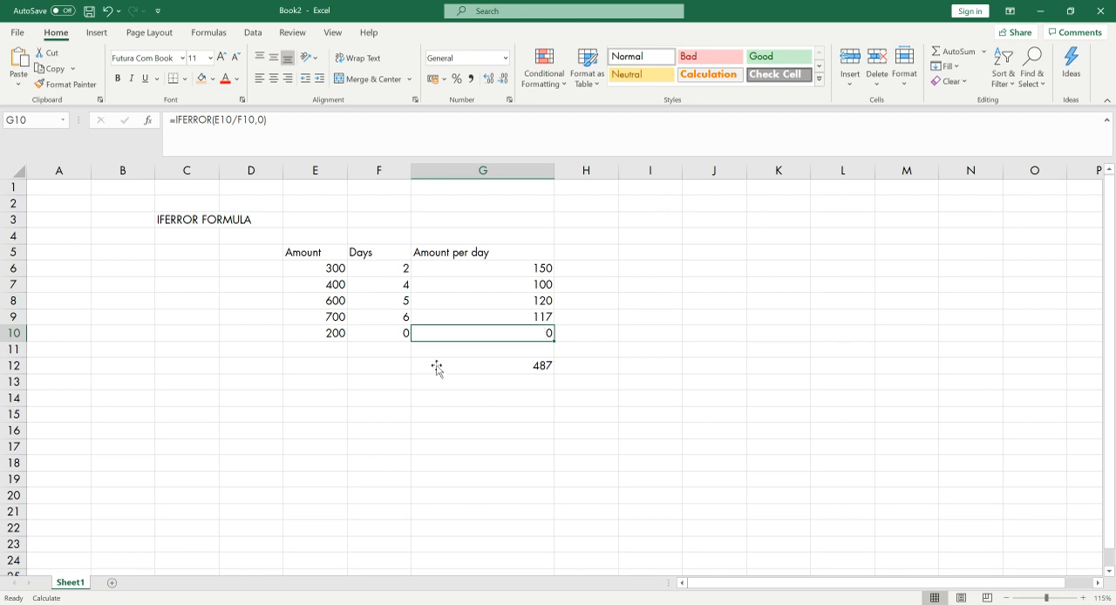